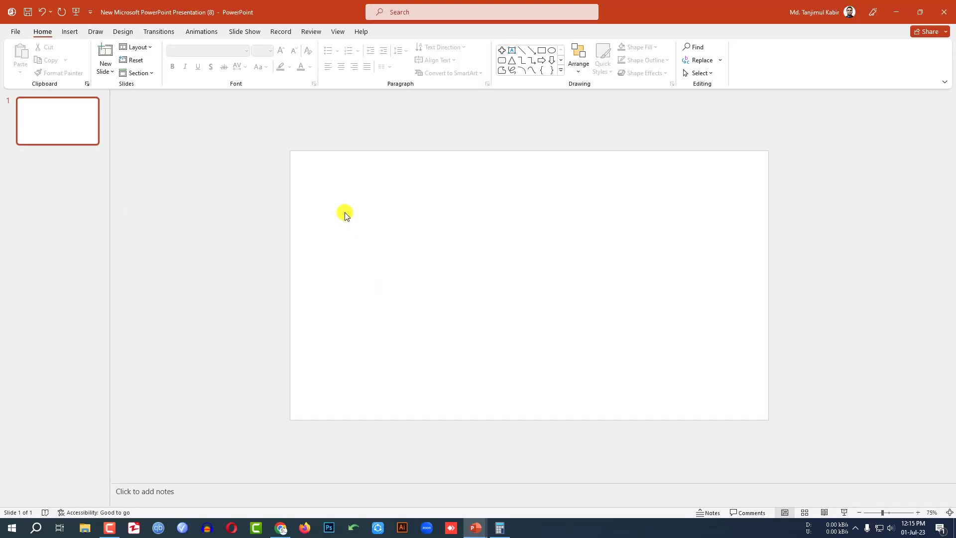
Draw a large blue Quad Arrow block-arrow shape, about 6.25 inches square, on the blank slide
left_click(76, 31)
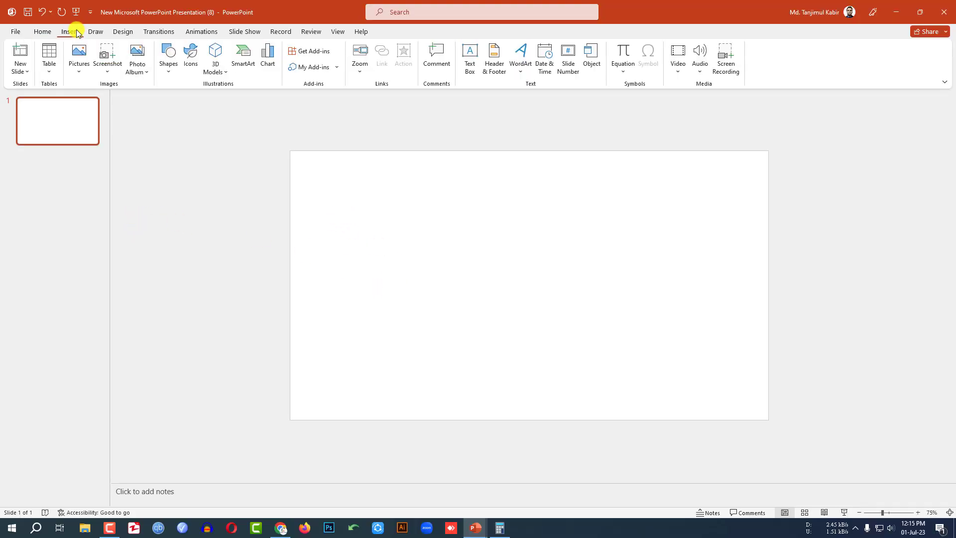
left_click(169, 65)
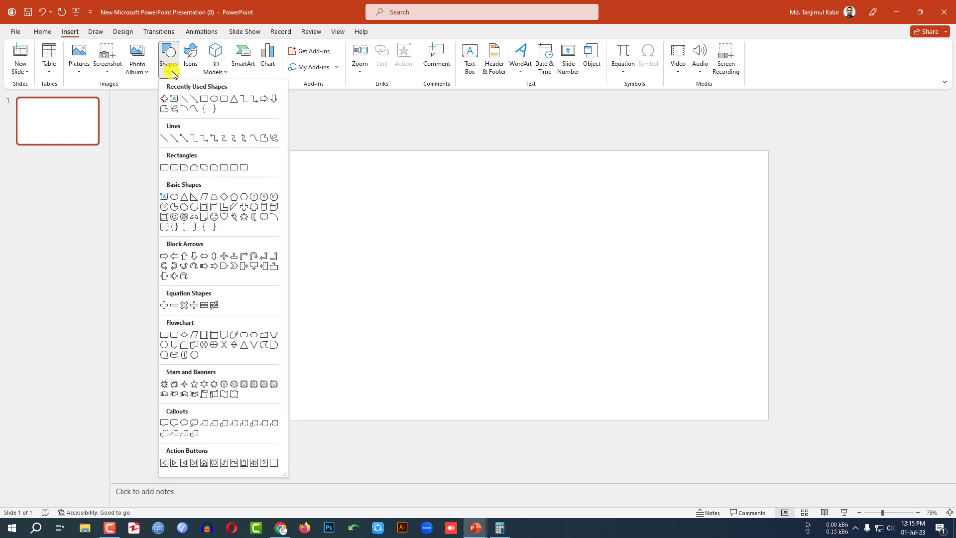
left_click(165, 100)
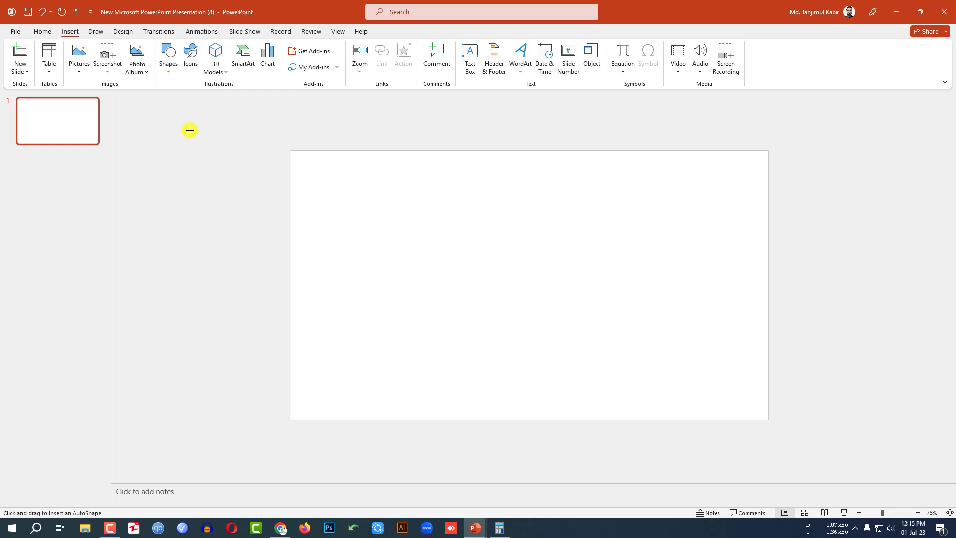
left_click_drag(458, 215, 642, 433)
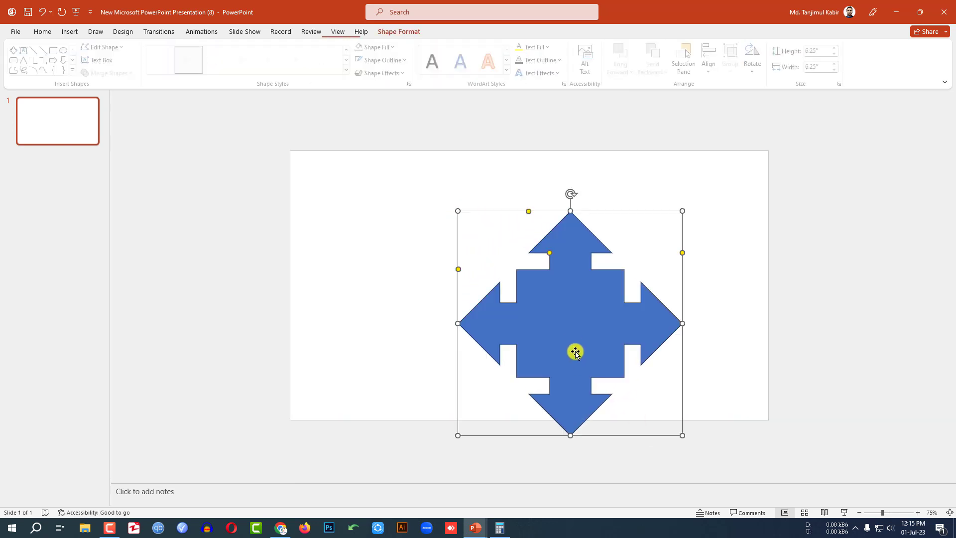
Move the quad arrow toward the slide centre and remove its outline
left_click_drag(571, 305, 531, 269)
left_click(409, 65)
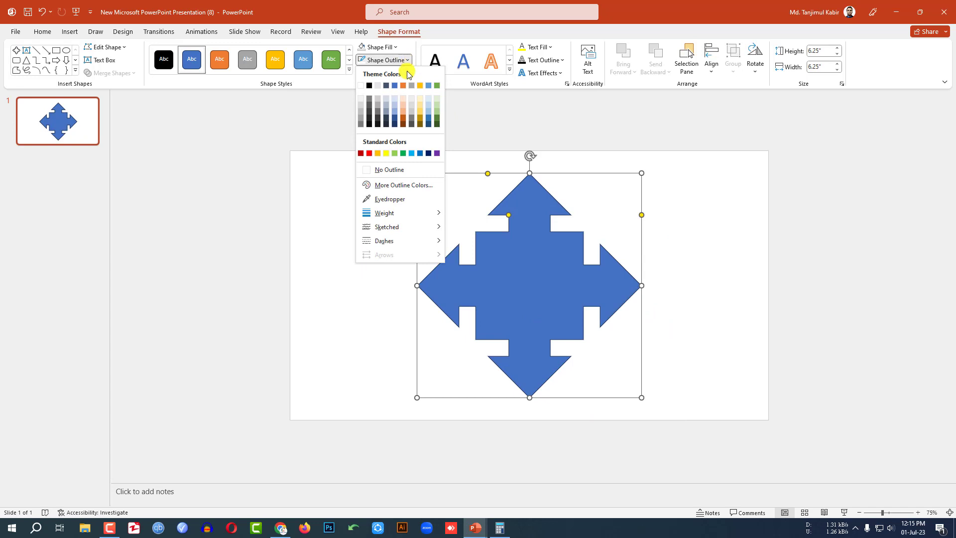
left_click(393, 169)
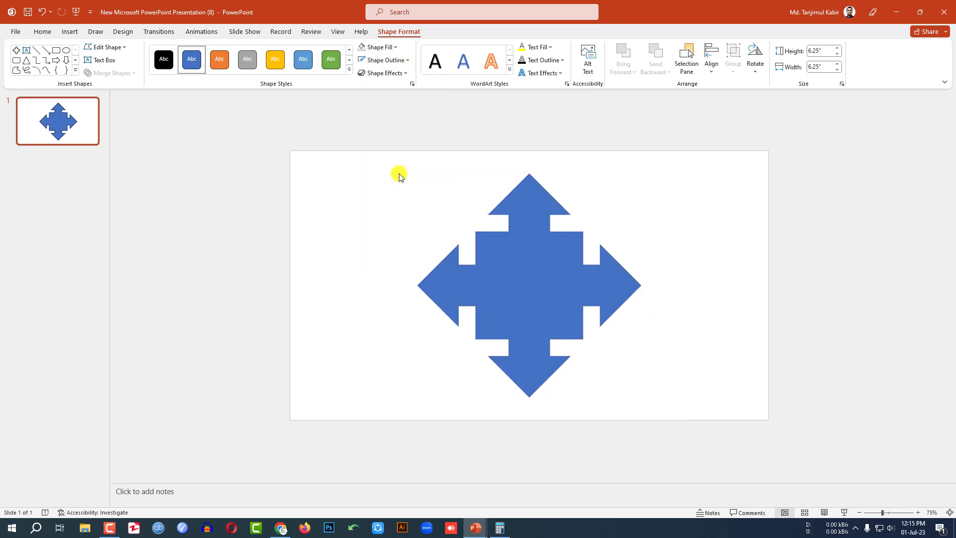
Centre the arrow vertically on the slide, then place a smaller copy to its right
left_click(711, 70)
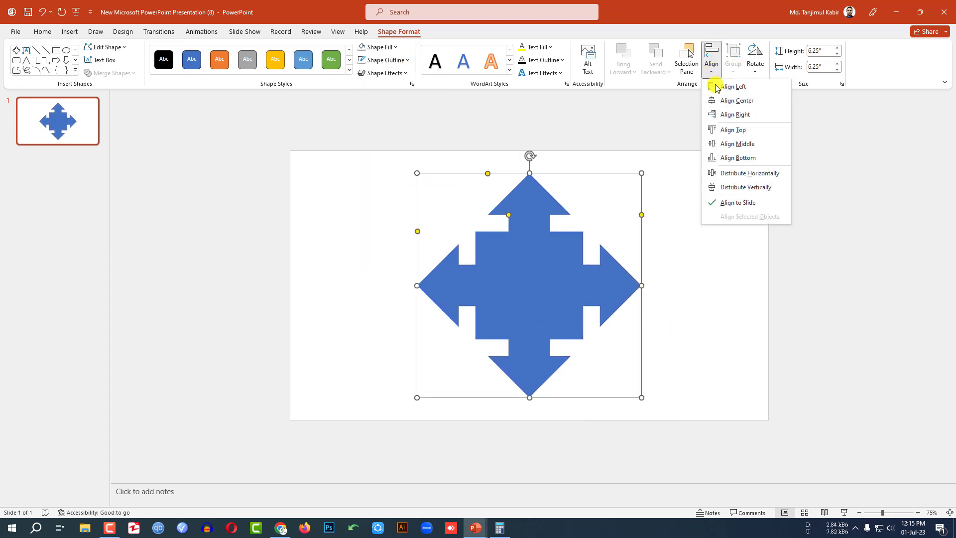
left_click(735, 140)
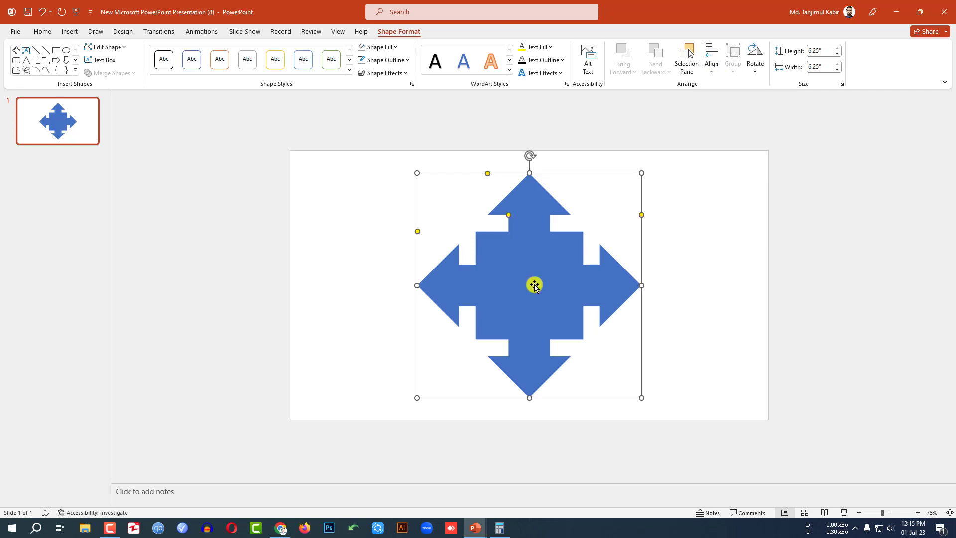
left_click_drag(534, 282, 760, 276)
left_click_drag(876, 173, 654, 235)
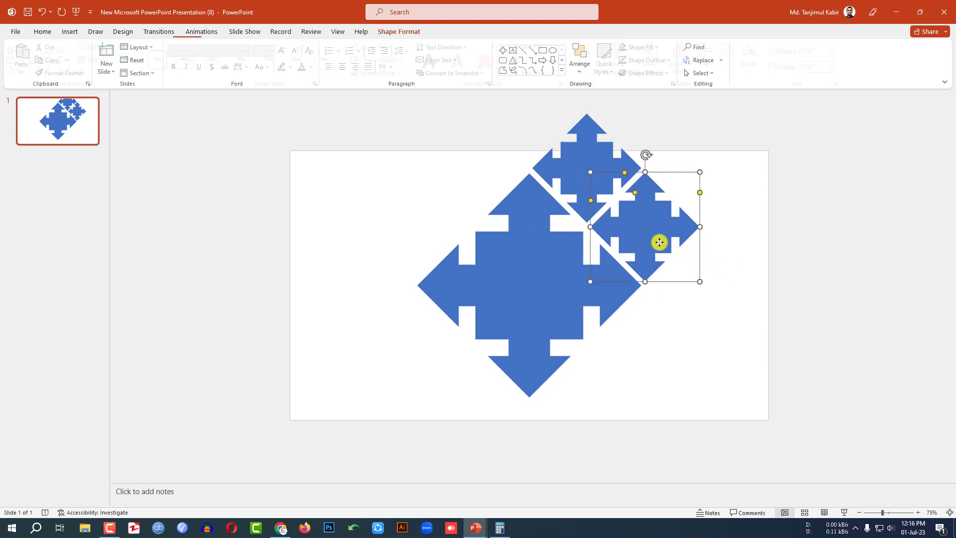
Group the two small arrows as a pair and place a duplicate of the pair beside the large arrow
left_click(574, 168, "shift")
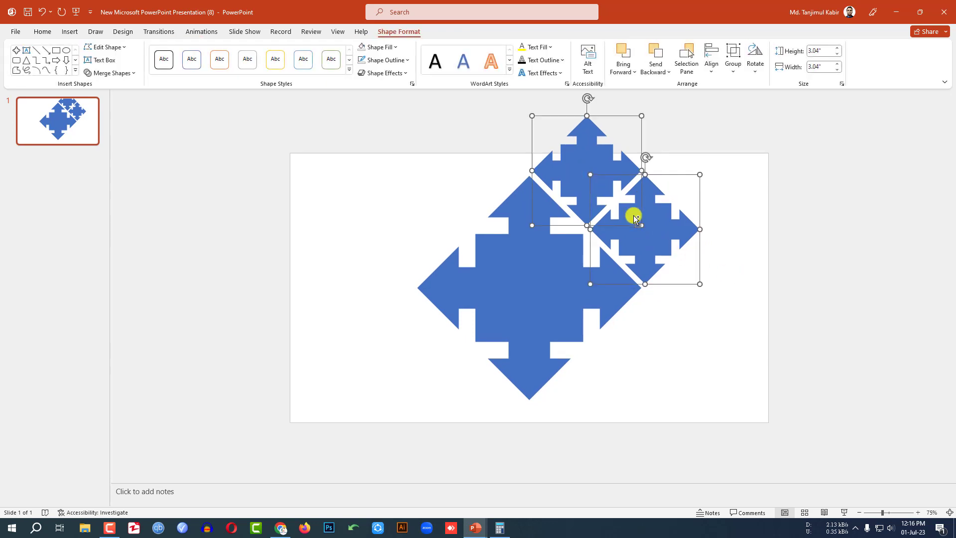
key("ctrl+g")
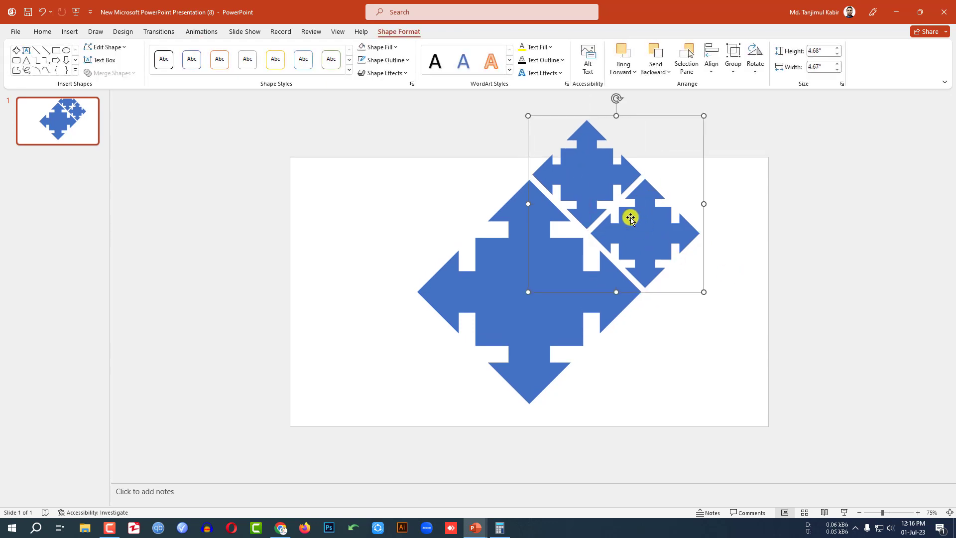
left_click_drag(631, 217, 461, 386)
left_click_drag(524, 356, 324, 378)
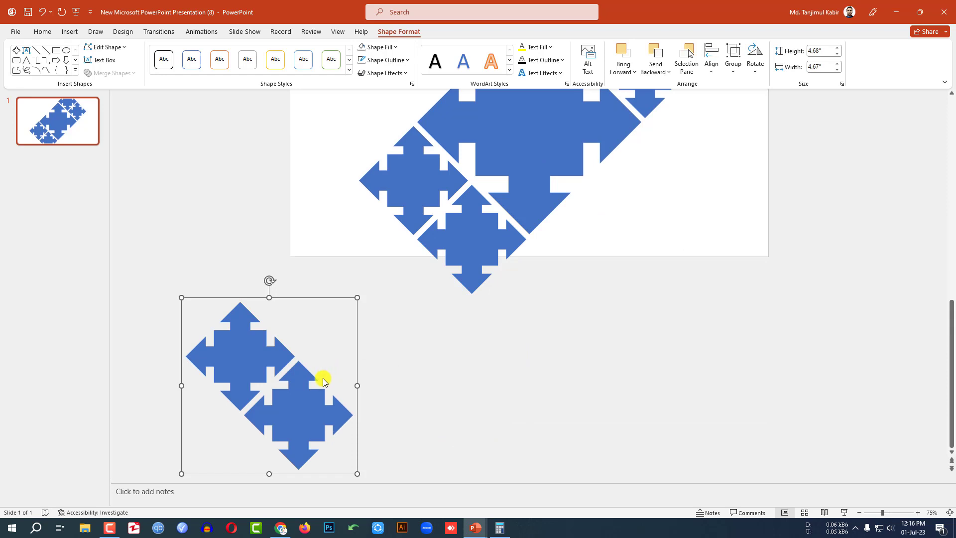
left_click_drag(357, 341, 407, 275)
Position a copied arrow group at the upper left of the interlocking pattern
scroll(495, 345, "up", 3)
scroll(545, 348, "down", 3)
left_click_drag(638, 171, 710, 199)
scroll(726, 221, "up", 1)
scroll(737, 310, "down", 3)
scroll(715, 159, "up", 3)
left_click_drag(717, 232, 342, 136)
Slide an arrow group into the lower gap beneath the large arrow, then select all arrows
left_click(498, 194)
left_click(653, 413)
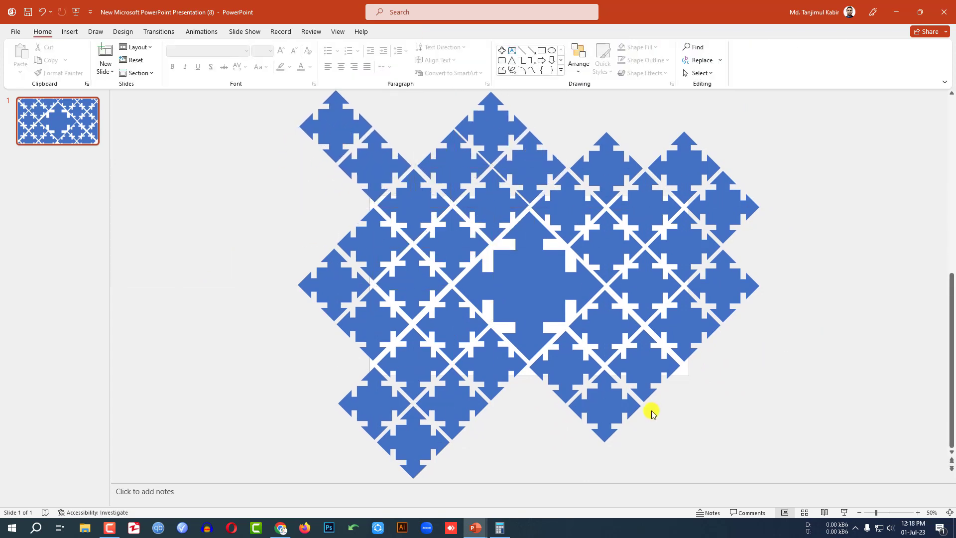
left_click_drag(442, 448, 550, 432)
left_click(747, 411)
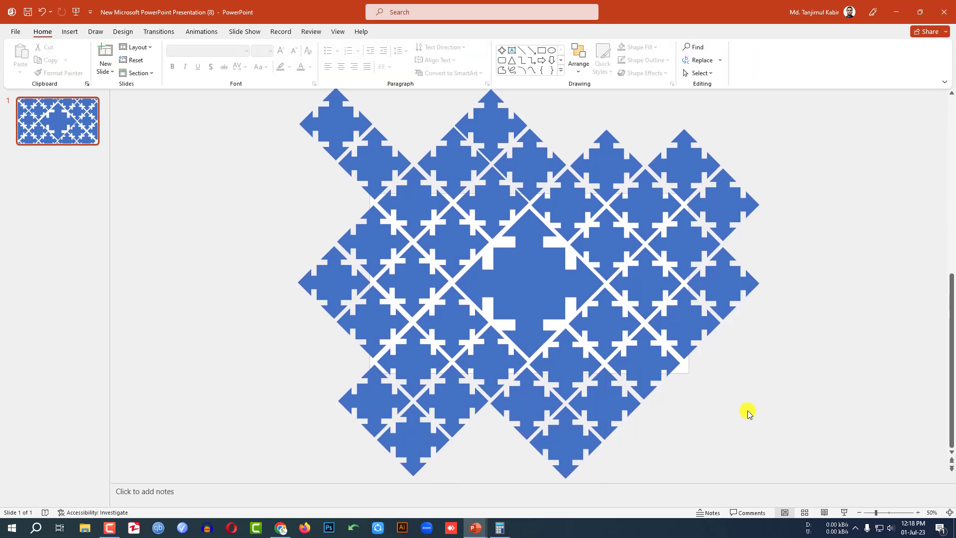
key("ctrl+a")
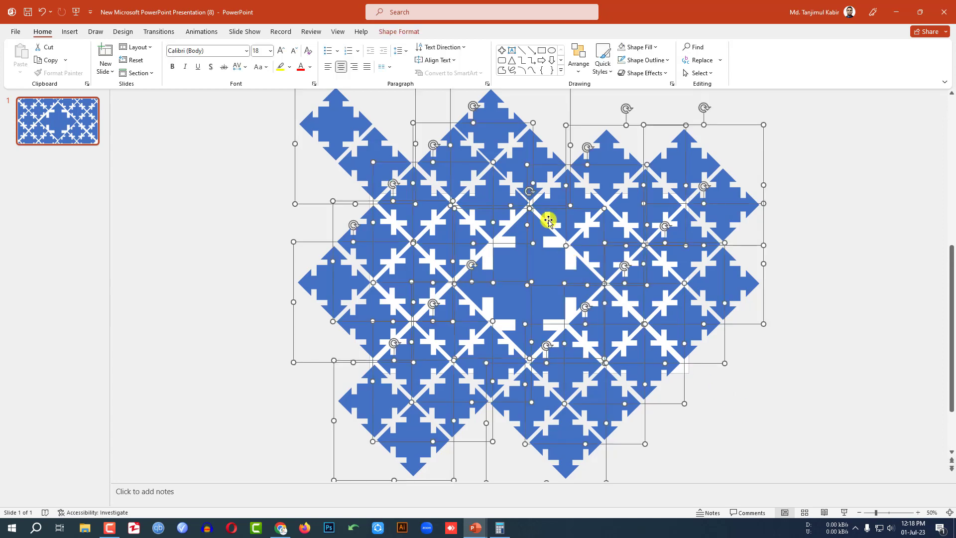
Group all the arrows into one pattern and give it no fill
key("ctrl+g")
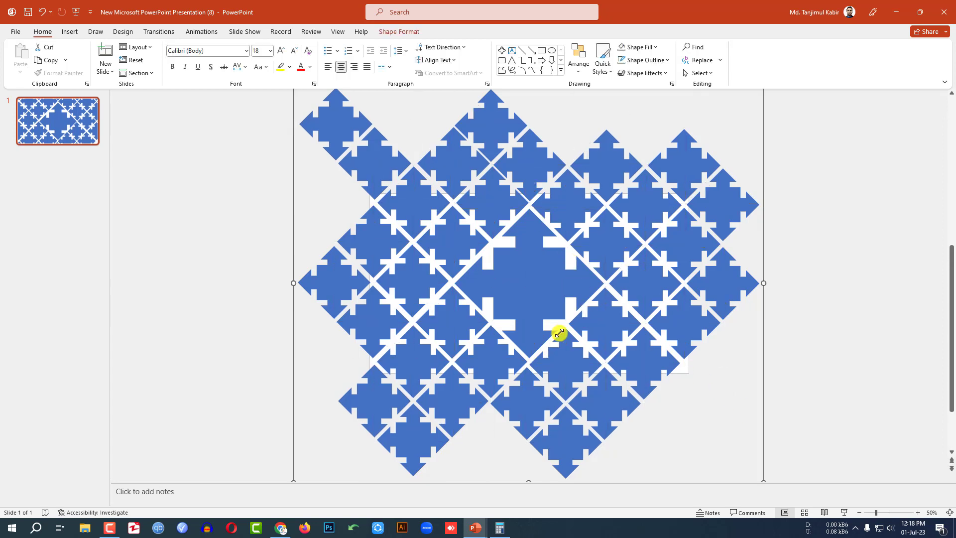
left_click(402, 32)
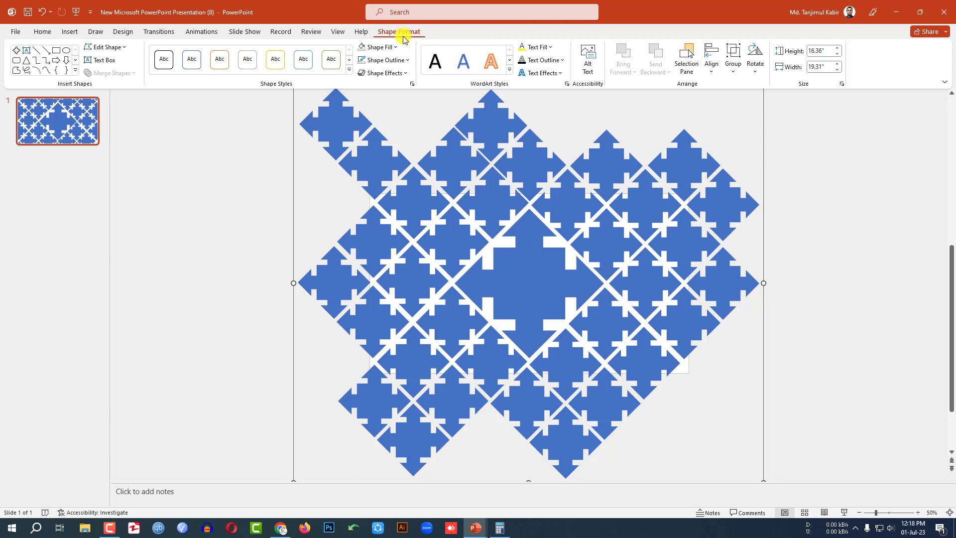
left_click(395, 49)
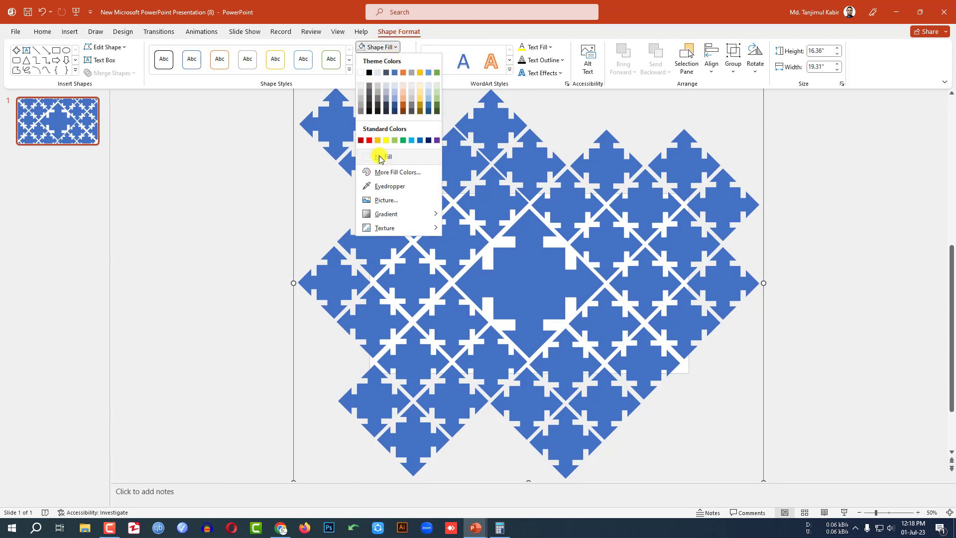
left_click(378, 156)
Outline the arrow pattern in Orange Darker 25% with a 3 pt weight
left_click(403, 61)
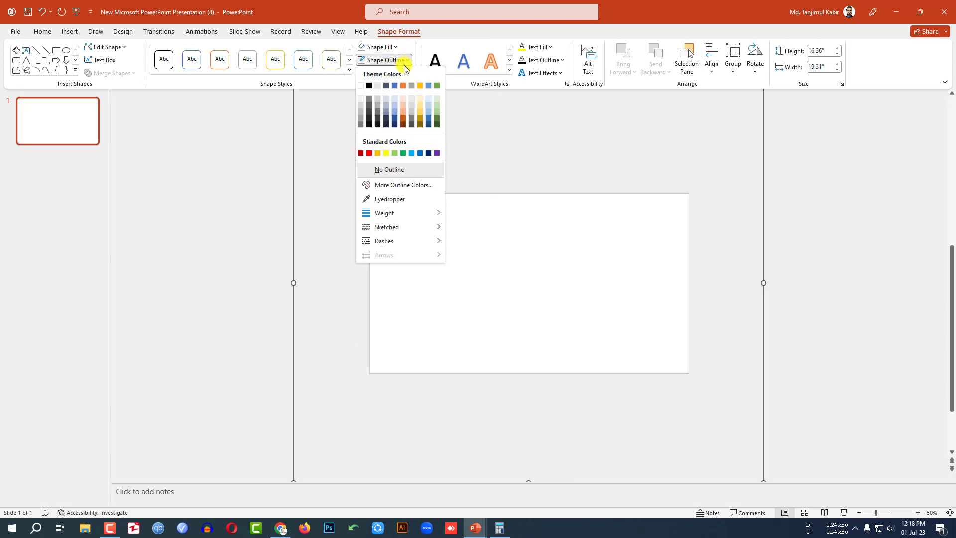
left_click(403, 120)
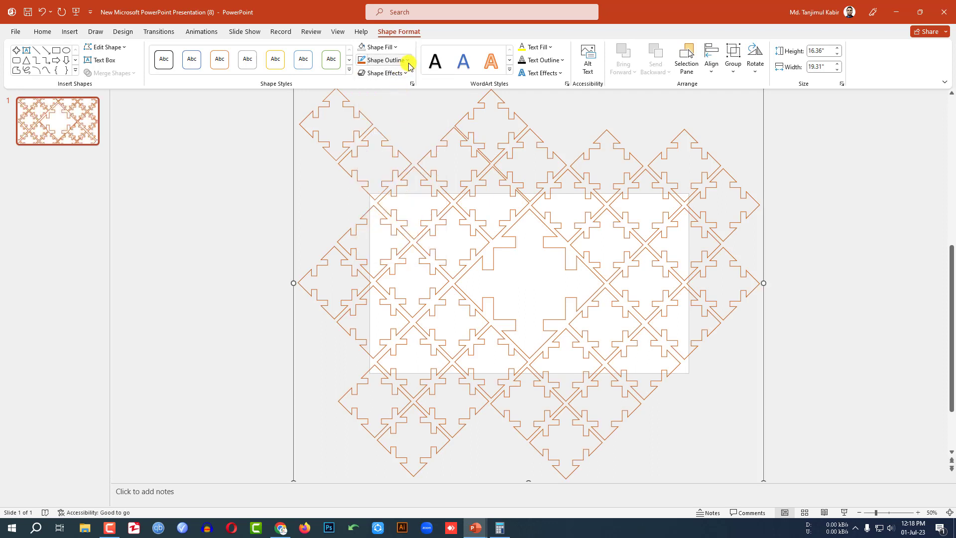
left_click(405, 61)
mouse_move(390, 213)
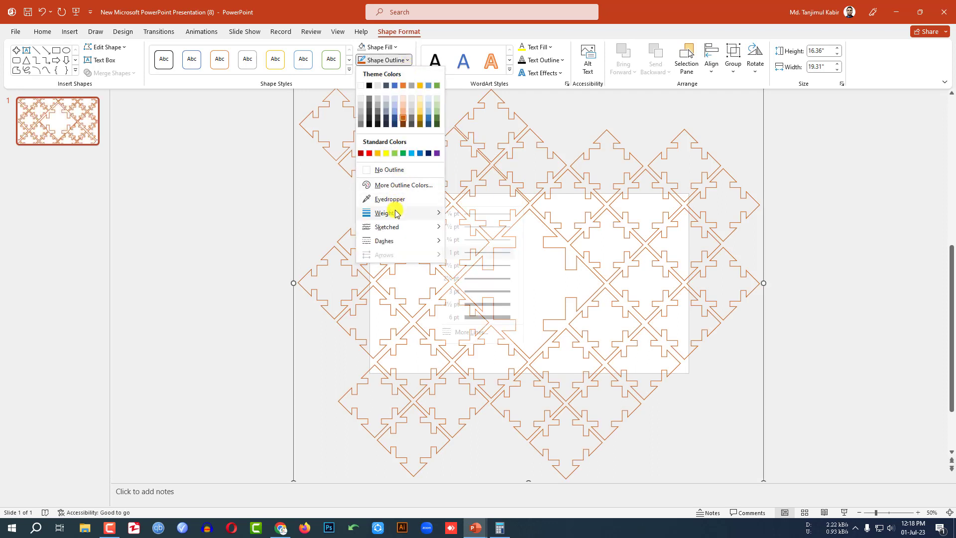
left_click(481, 291)
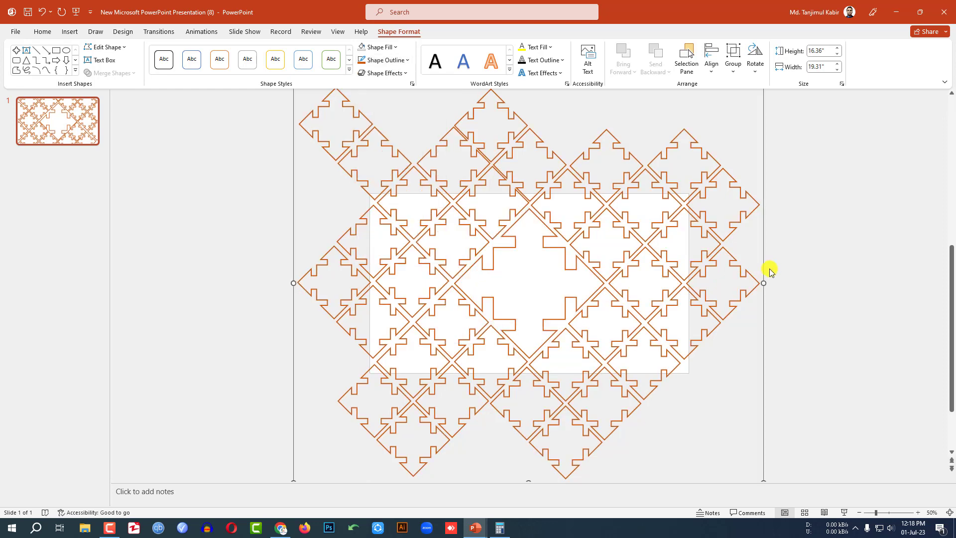
left_click(802, 265)
Open the Insert Picture dialog to add a picture from this device
left_click(73, 31)
left_click(168, 55)
left_click(78, 56)
left_click(91, 90)
left_click(77, 55)
left_click(87, 100)
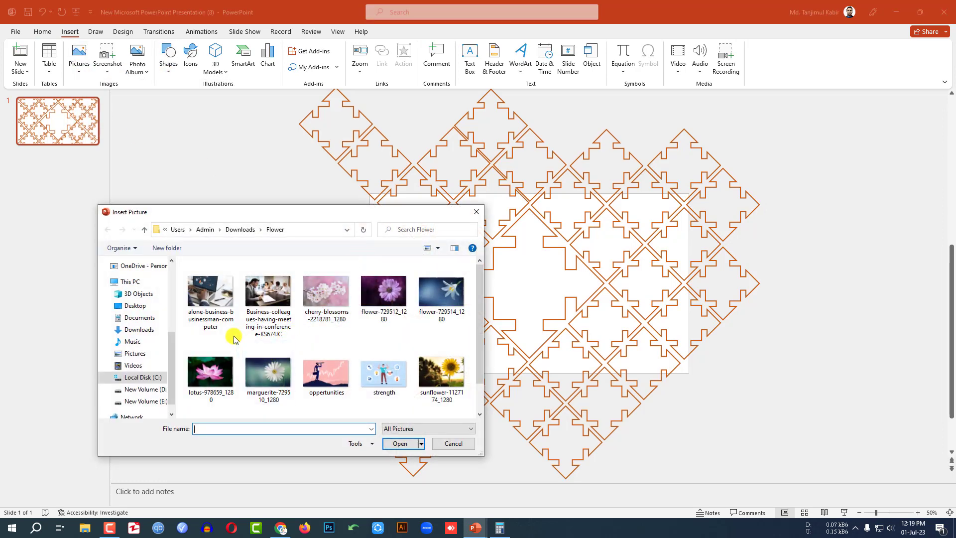
Insert the business meeting photo and crop it to a 16:9 ratio
left_click(267, 303)
left_click(401, 448)
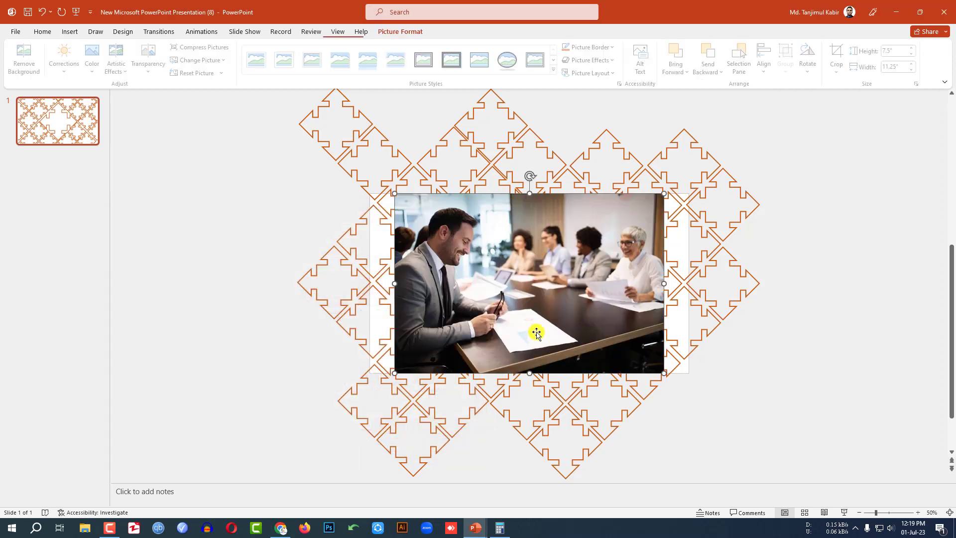
left_click(839, 75)
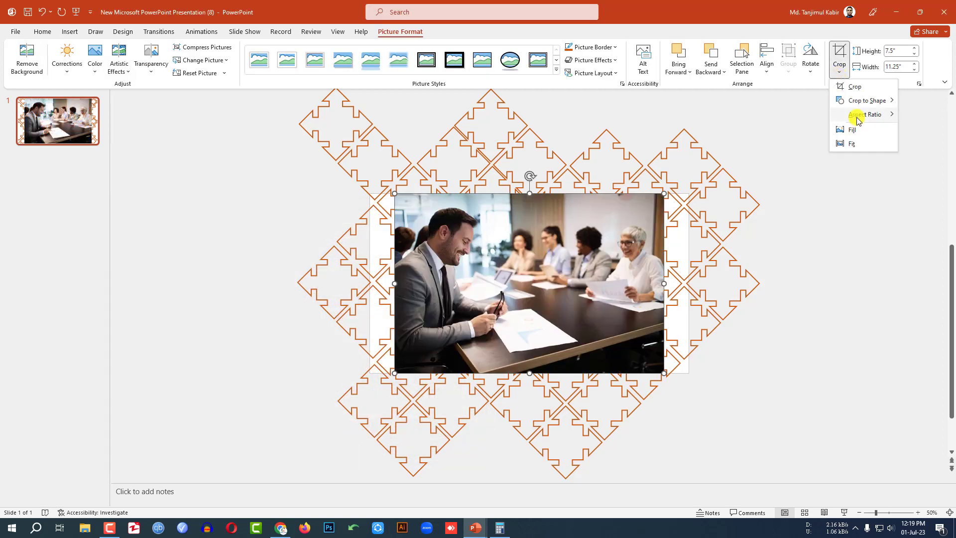
mouse_move(891, 115)
left_click(922, 289)
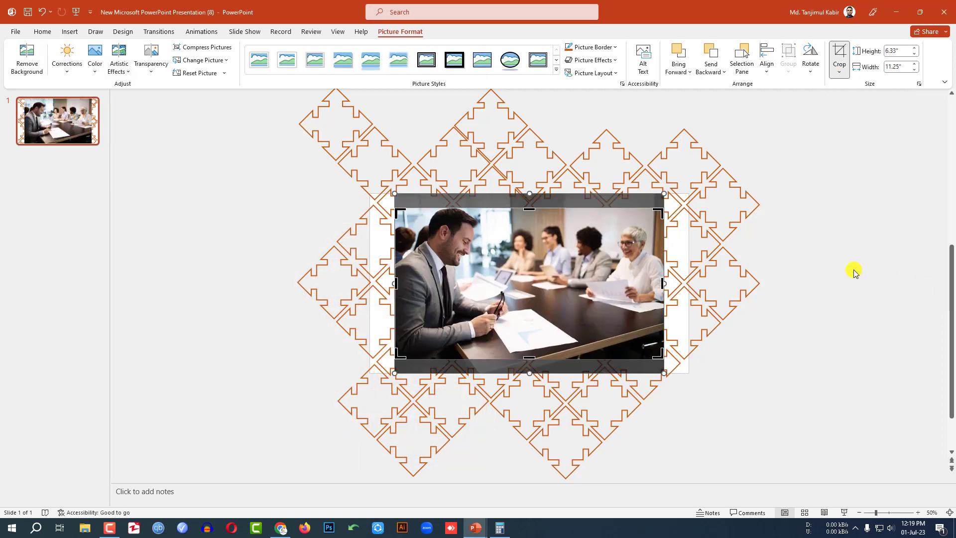
left_click(736, 275)
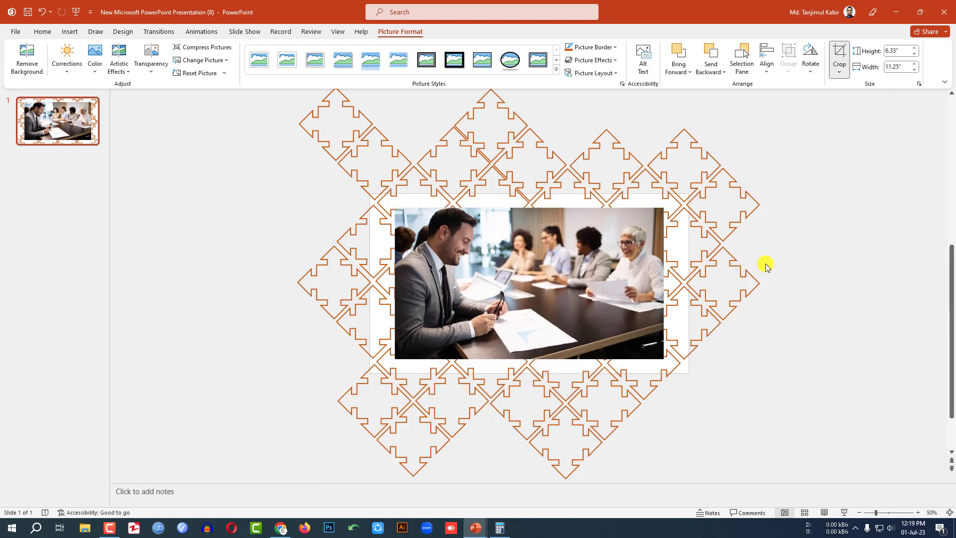
Move the cropped photo up-left and enlarge it proportionally over the pattern's centre
left_click_drag(534, 274, 509, 258)
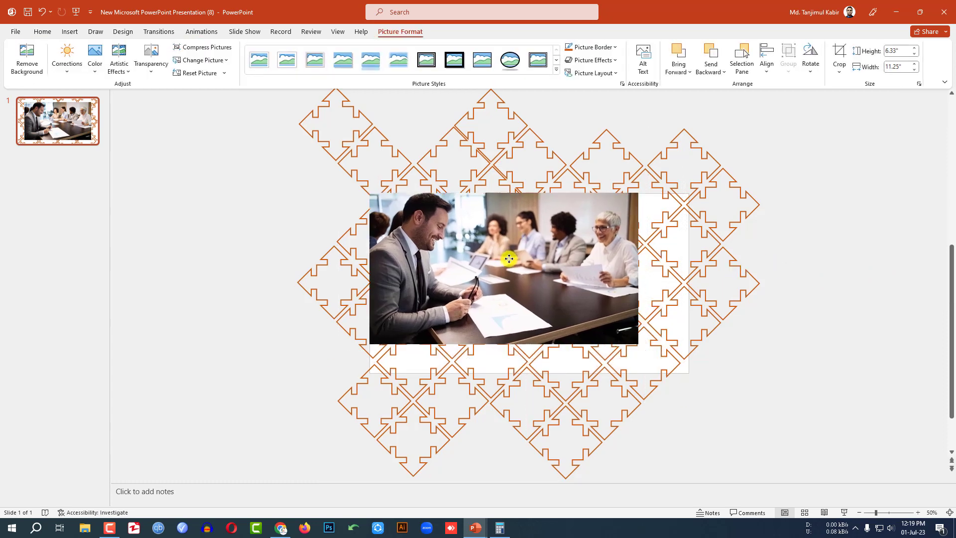
left_click_drag(638, 343, 681, 374)
left_click(747, 366)
left_click(72, 35)
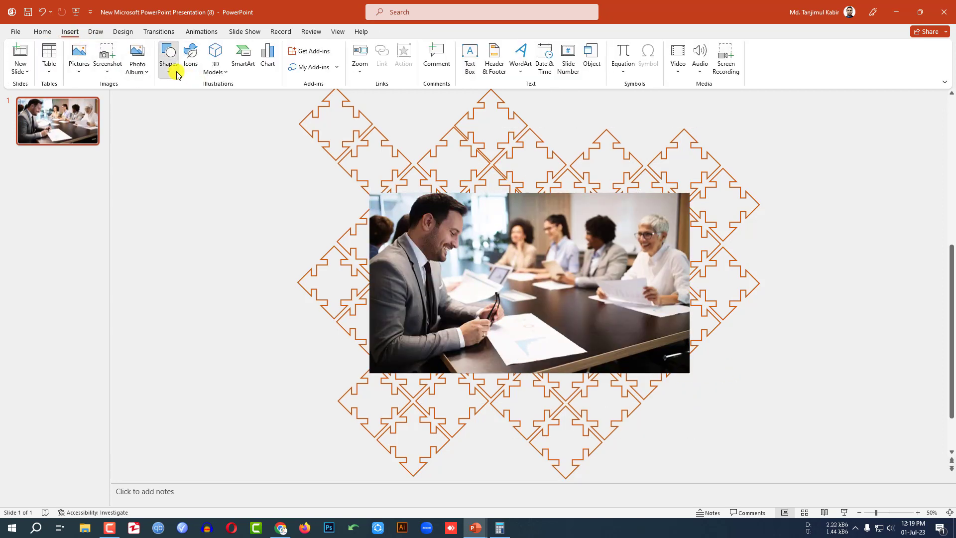
Draw a borderless blue rectangle covering the whole photo
left_click(170, 65)
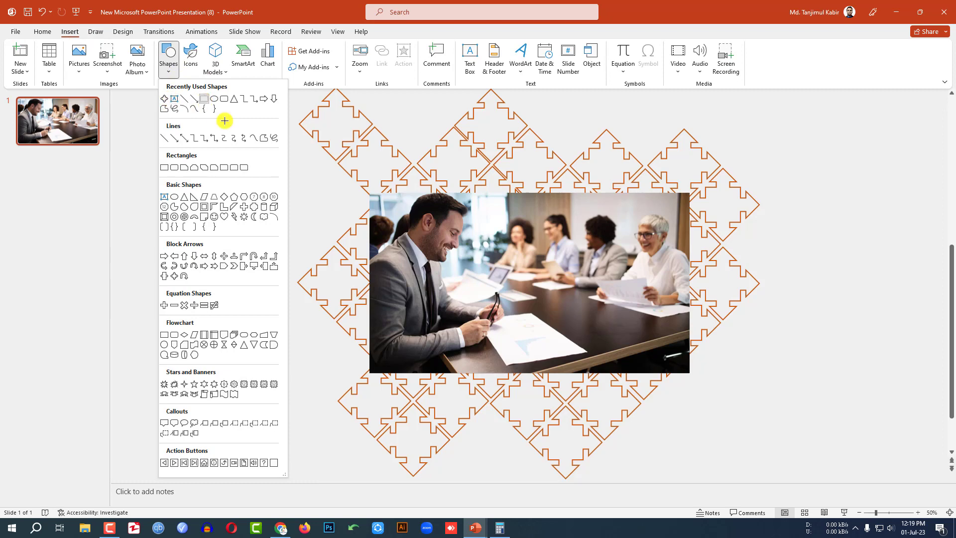
left_click(204, 98)
left_click_drag(370, 193, 687, 373)
left_click(384, 60)
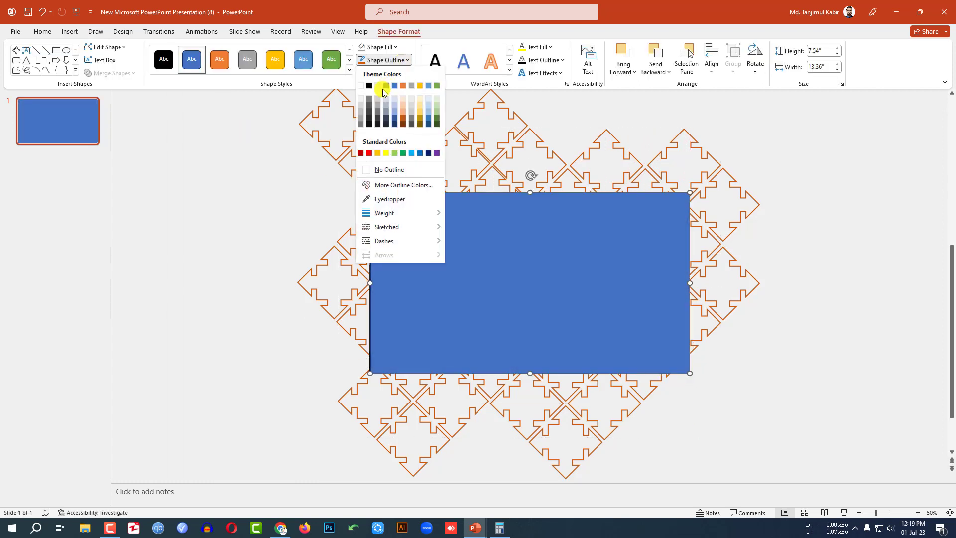
left_click(375, 172)
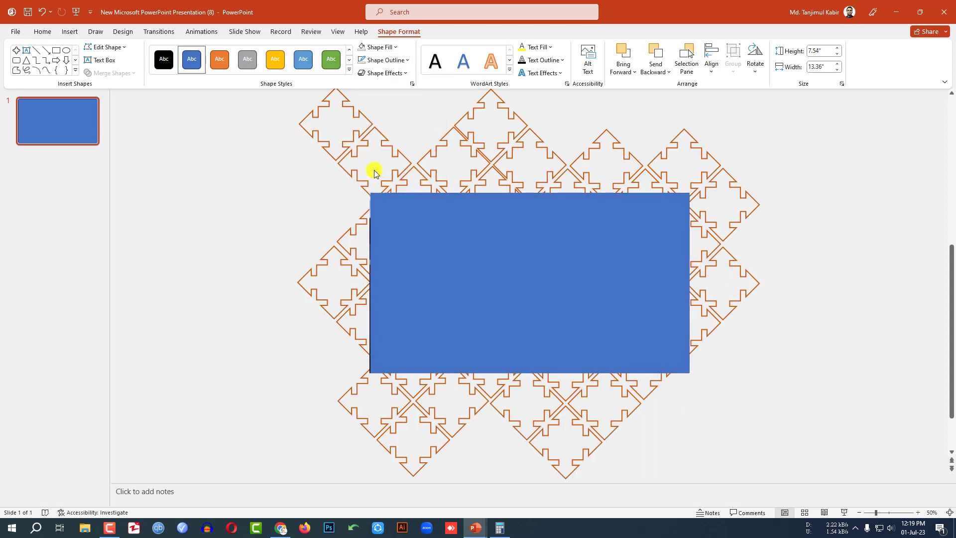
Set the rectangle's fill transparency to 58% in Format Shape
left_click(412, 84)
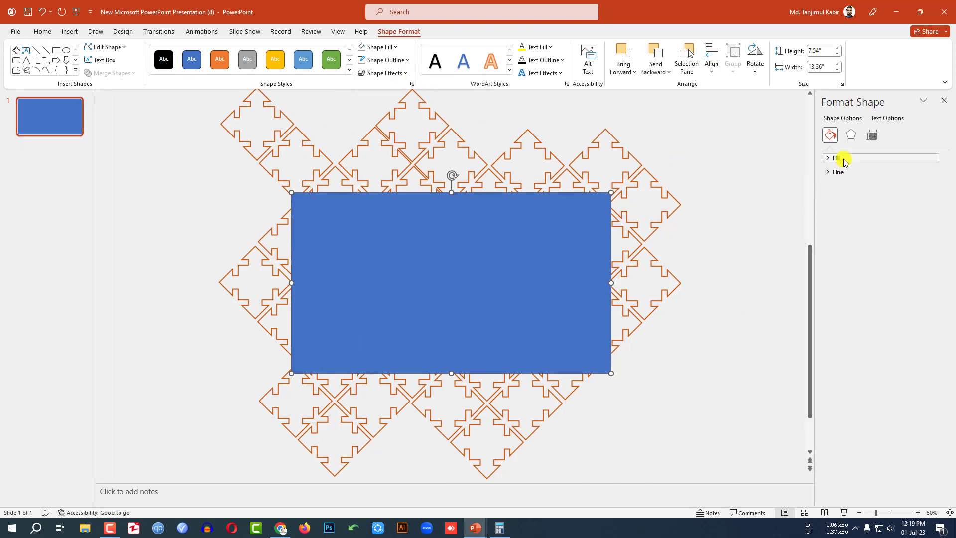
left_click(838, 158)
left_click_drag(872, 266, 891, 265)
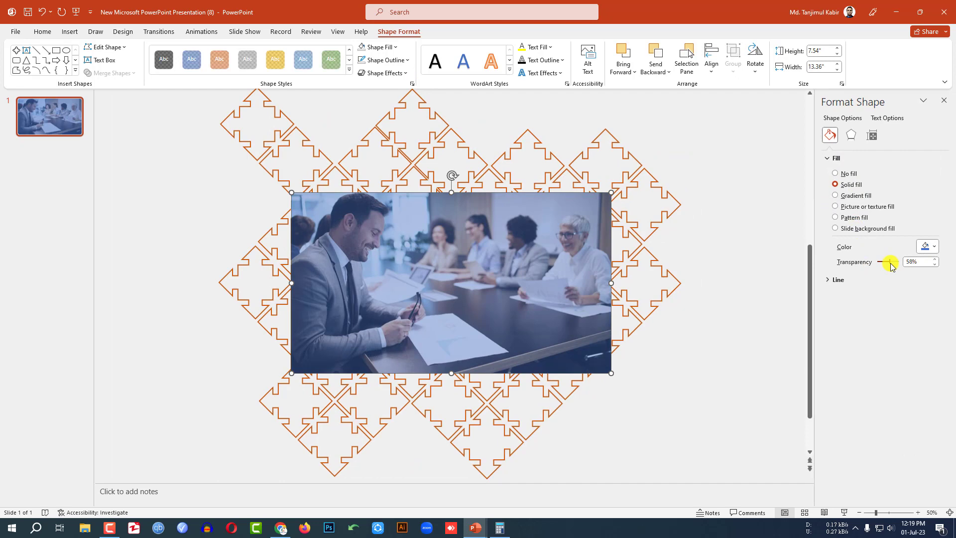
key("Escape")
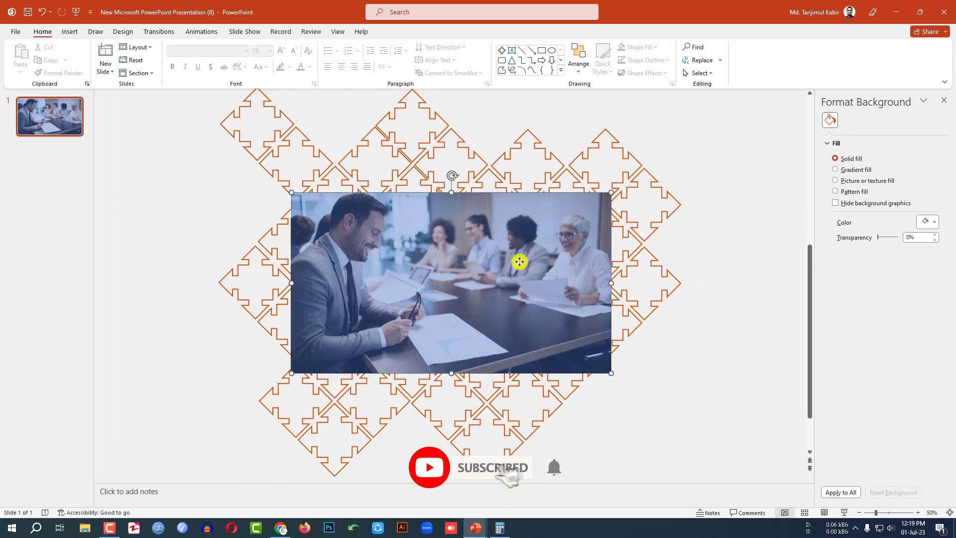
Send the blue rectangle to the back, behind the photo
left_click(519, 264)
right_click(520, 261)
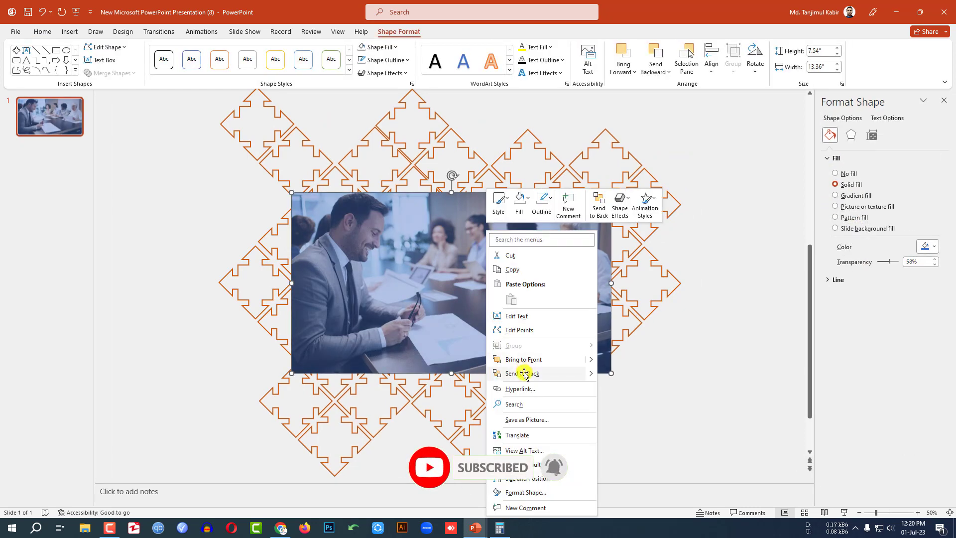
left_click(525, 372)
right_click(477, 287)
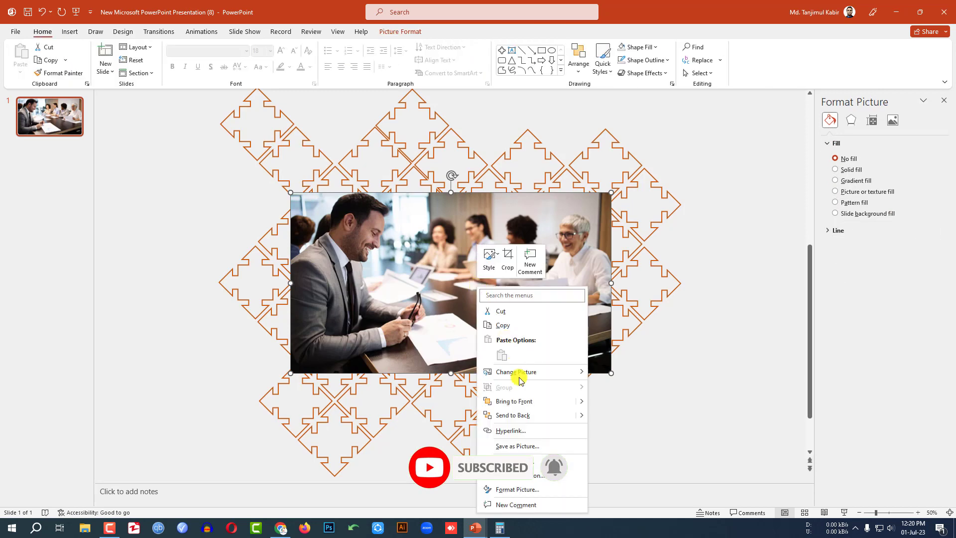
left_click(519, 399)
Send the meeting photo to the back, behind all other objects
right_click(442, 218)
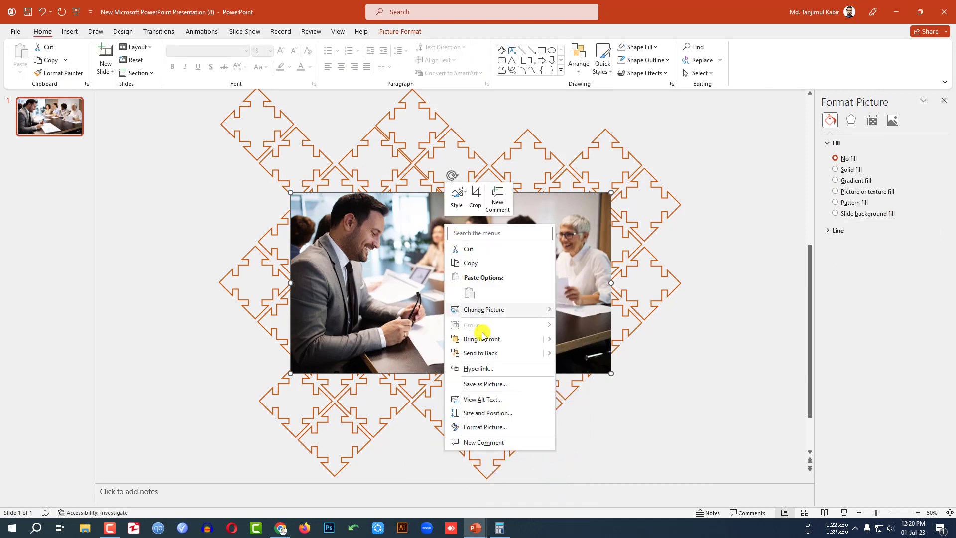
left_click(478, 339)
left_click(680, 346)
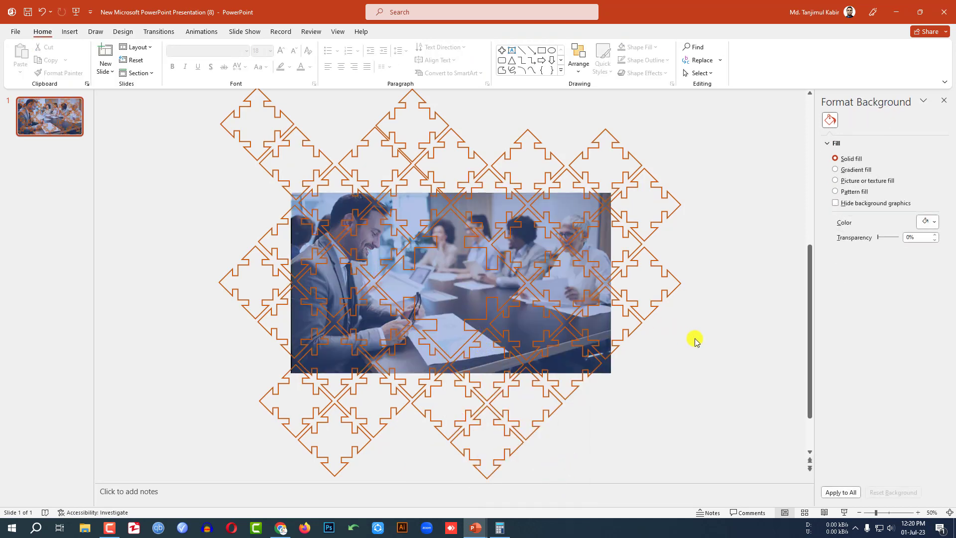
left_click(70, 31)
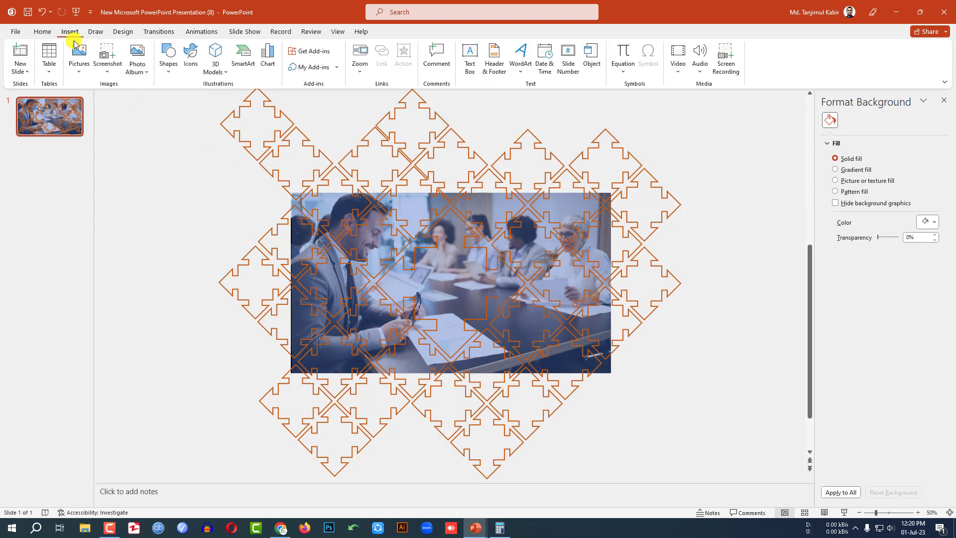
left_click(169, 59)
Add a text box reading THANK YOU over the photo in the Team A font
left_click(173, 102)
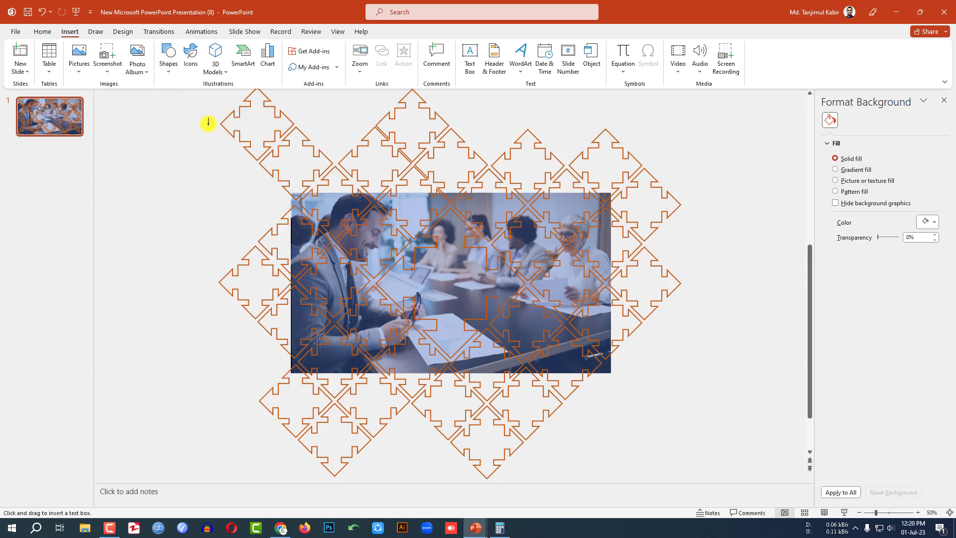
left_click_drag(418, 254, 484, 316)
type("THANK")
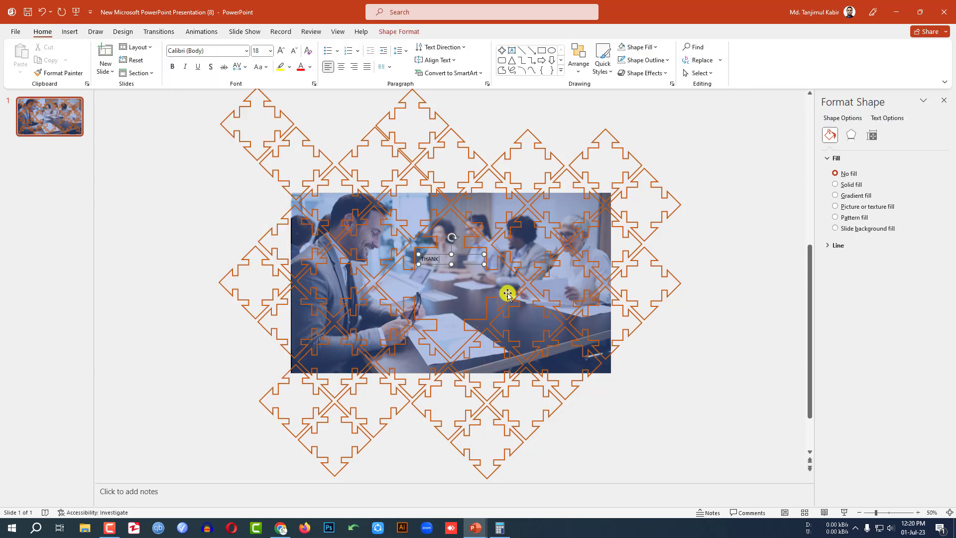
key("ctrl+a")
left_click(221, 53)
type("T")
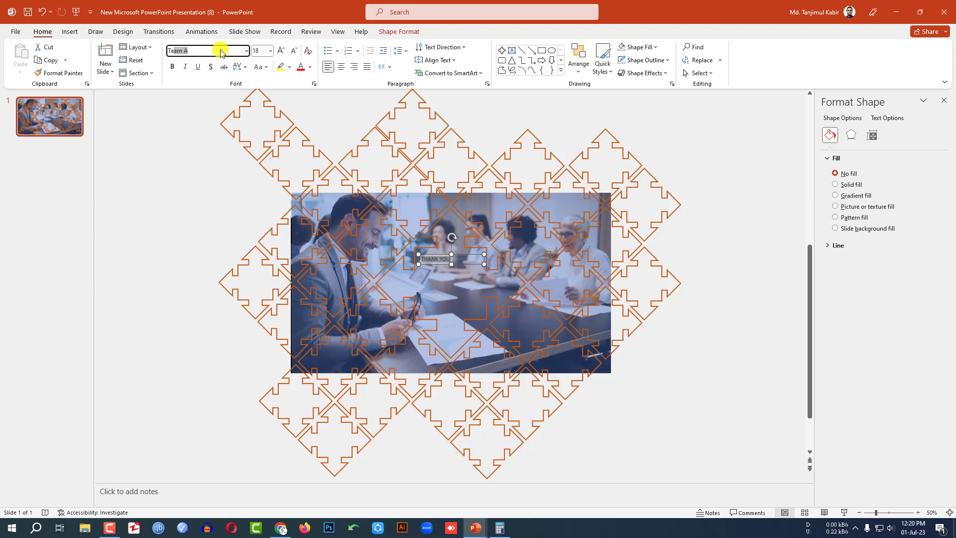
key("Return")
Make the THANK YOU text 72 pt, centred and yellow
left_click(270, 50)
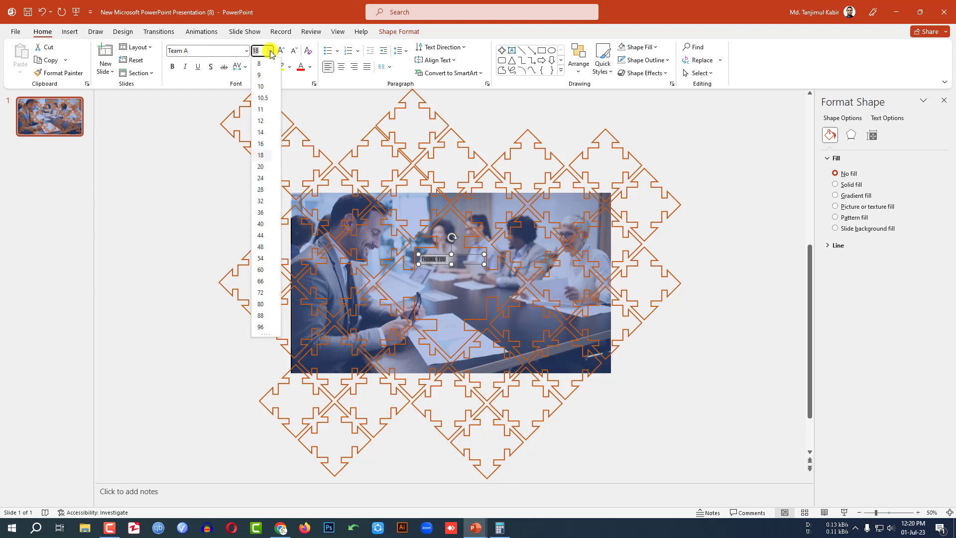
left_click(261, 293)
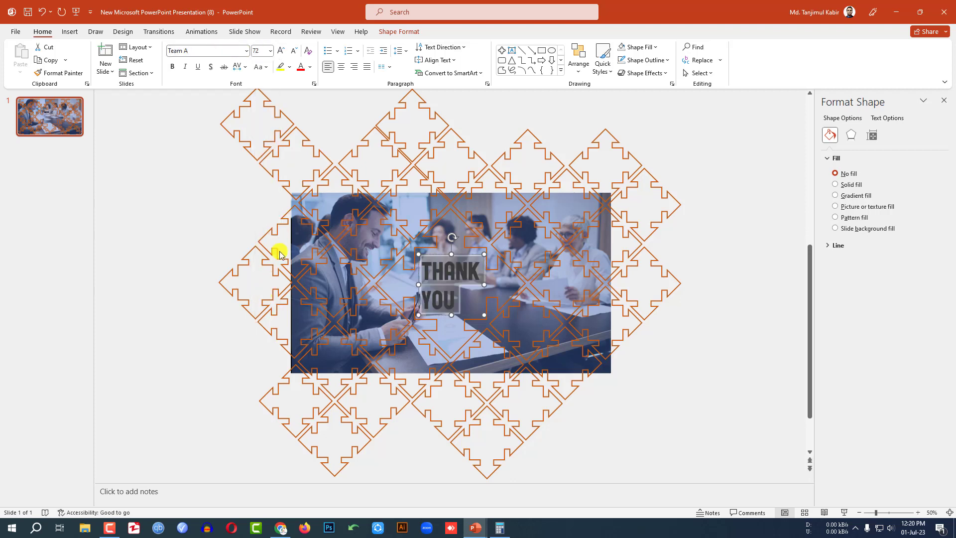
left_click(341, 67)
left_click(310, 67)
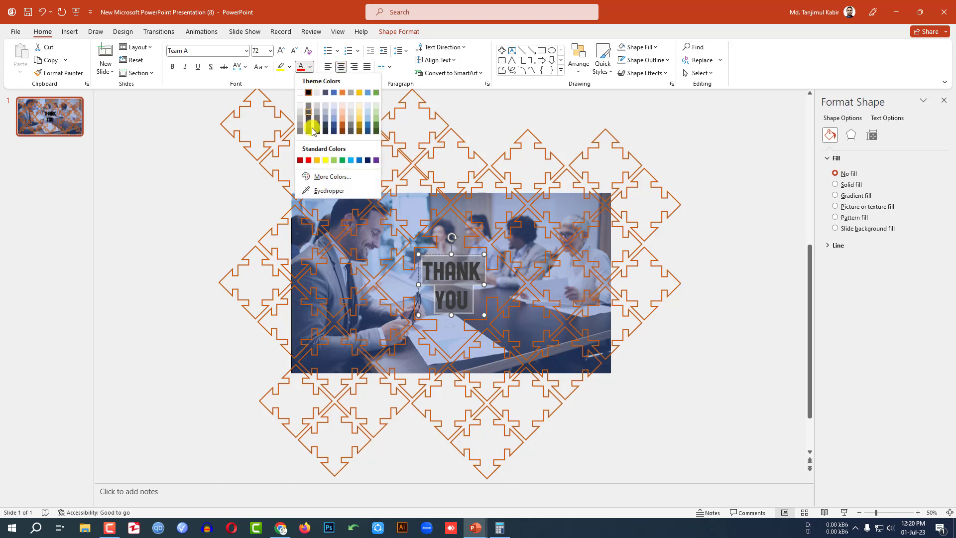
left_click(325, 160)
Give the THANK YOU text an Offset: Bottom shadow
left_click(399, 31)
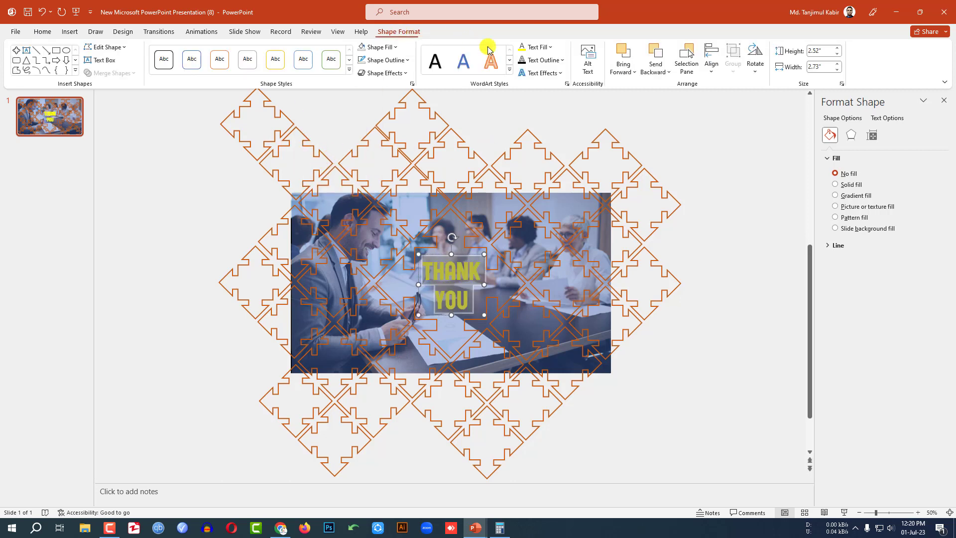
left_click(545, 73)
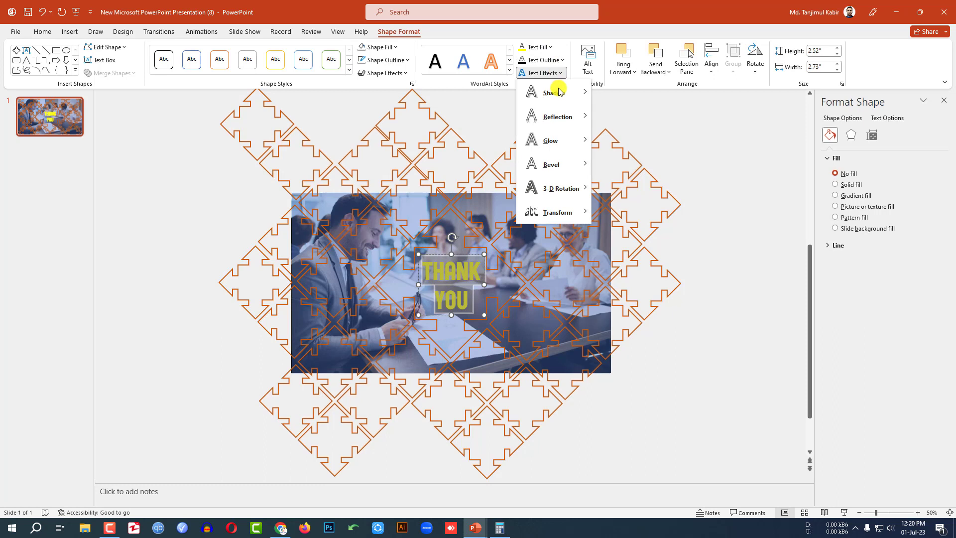
mouse_move(551, 93)
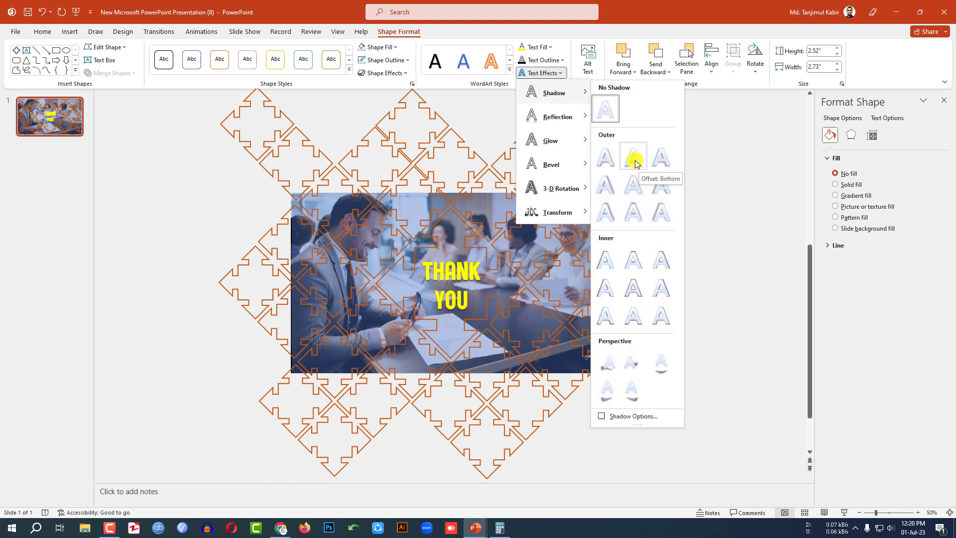
left_click(633, 158)
Add a Half Reflection: Touching effect to the THANK YOU text
left_click(557, 73)
mouse_move(558, 122)
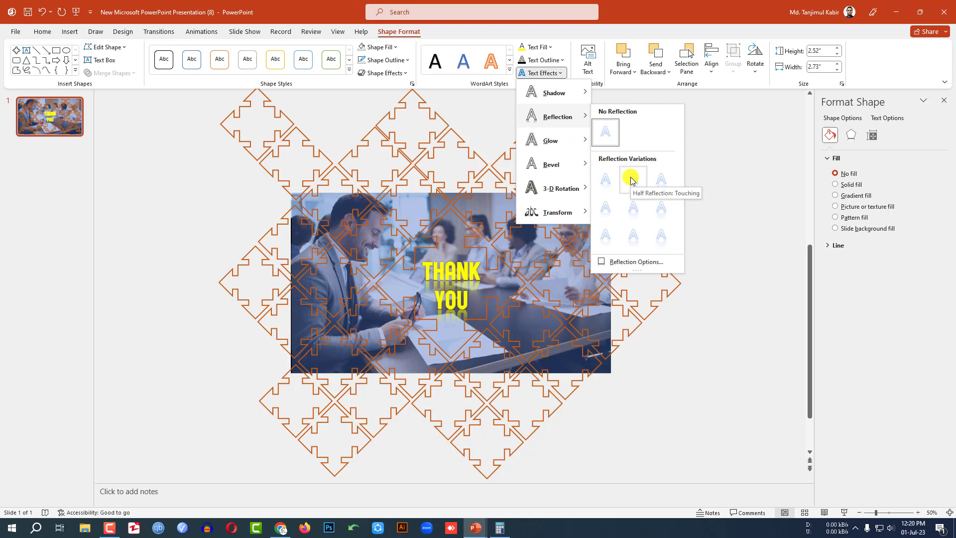
left_click(630, 180)
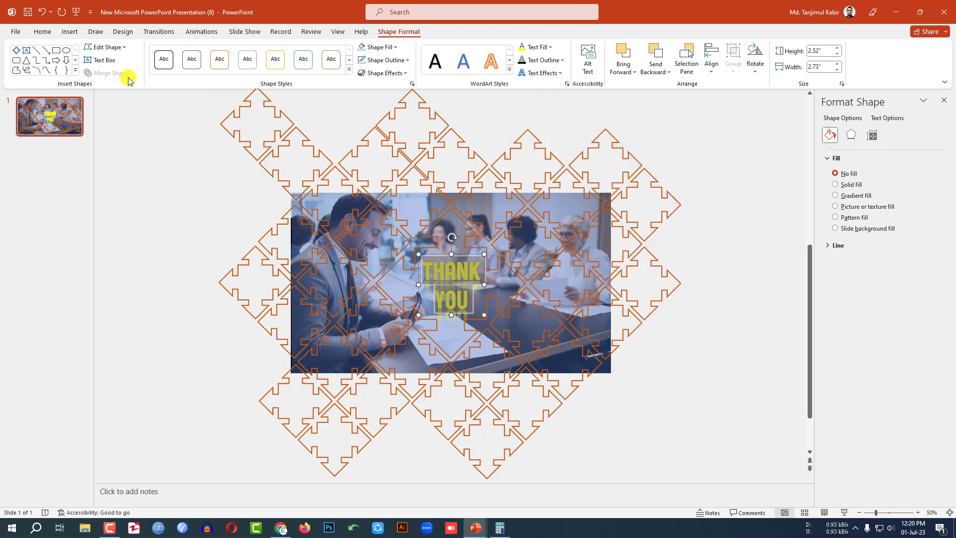
left_click(197, 36)
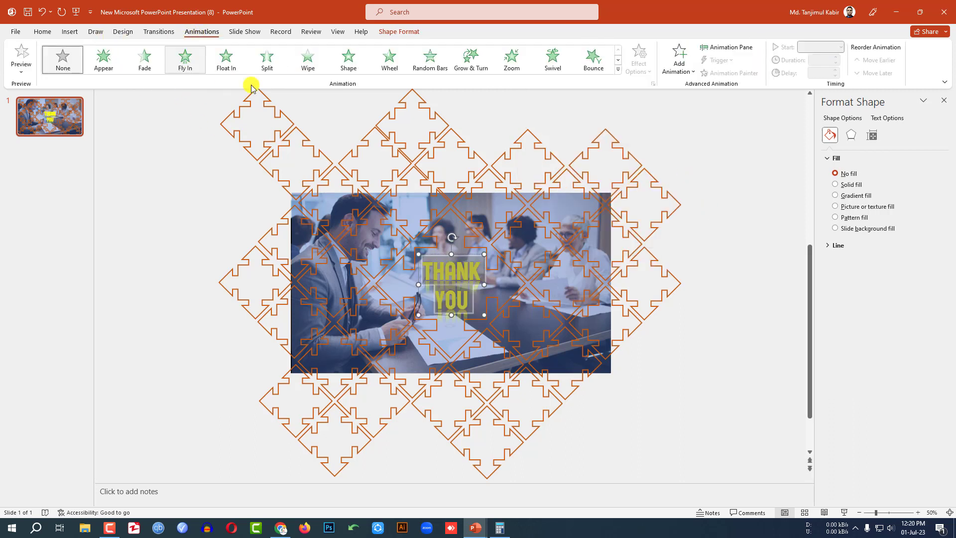
Apply a Pulse emphasis to the THANK YOU text, lasting 1.75 seconds and starting With Previous
left_click(679, 62)
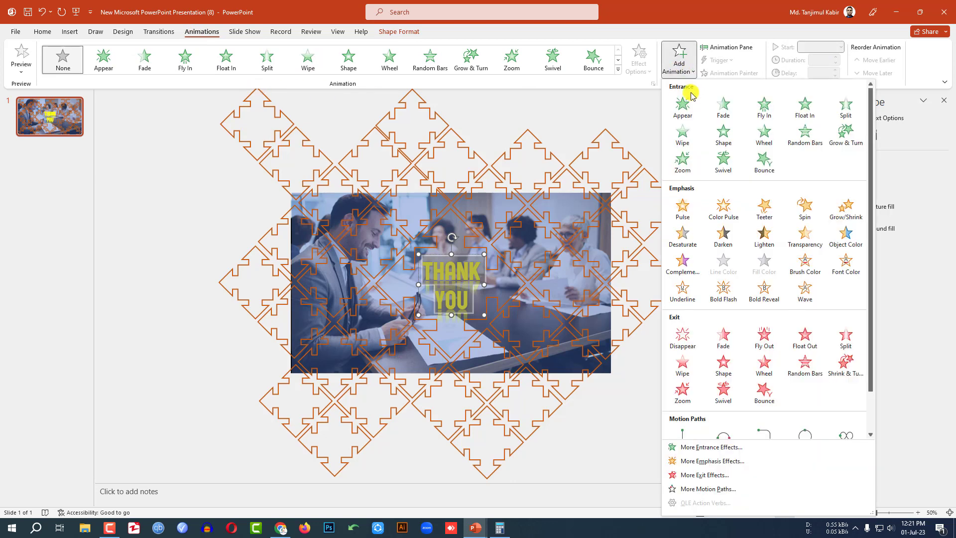
left_click(683, 207)
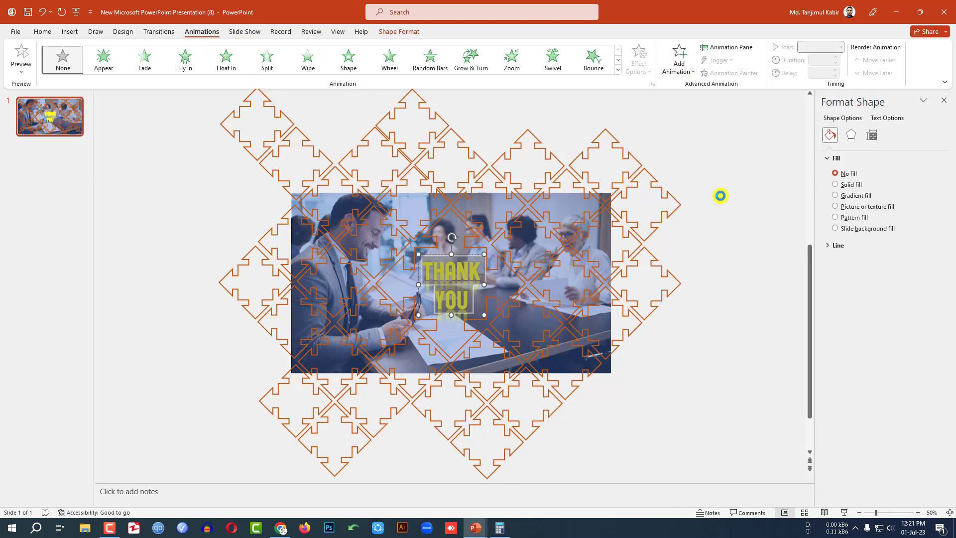
left_click(837, 58)
left_click(836, 59)
left_click(836, 58)
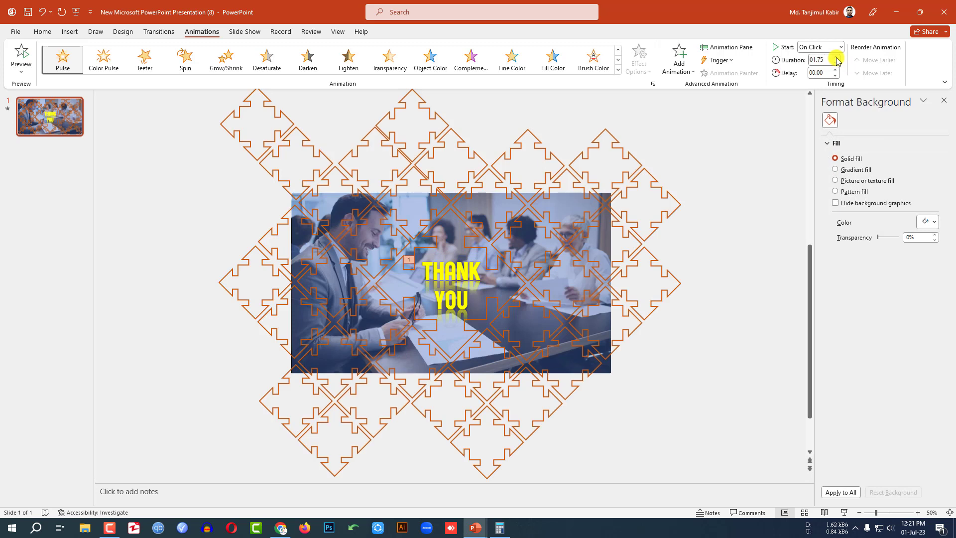
left_click(840, 47)
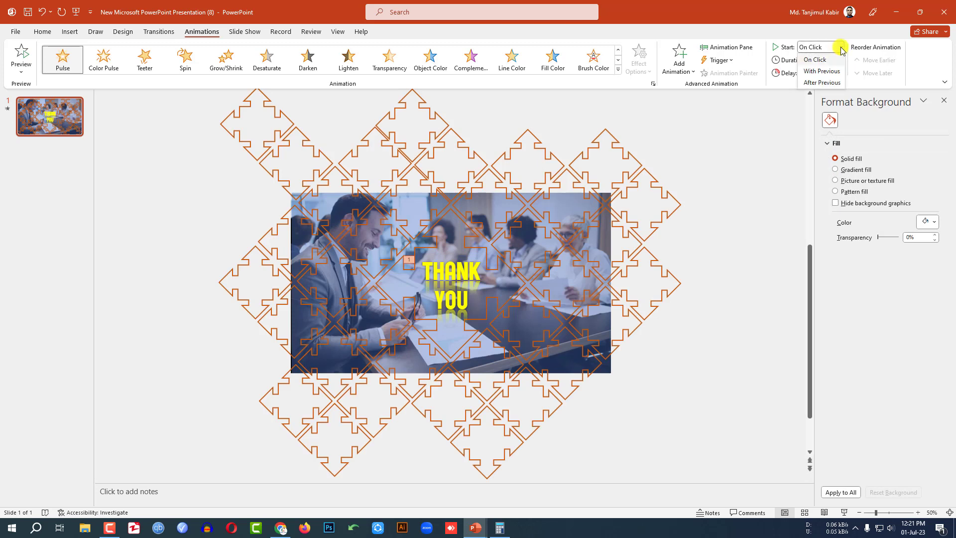
left_click(819, 64)
left_click(71, 32)
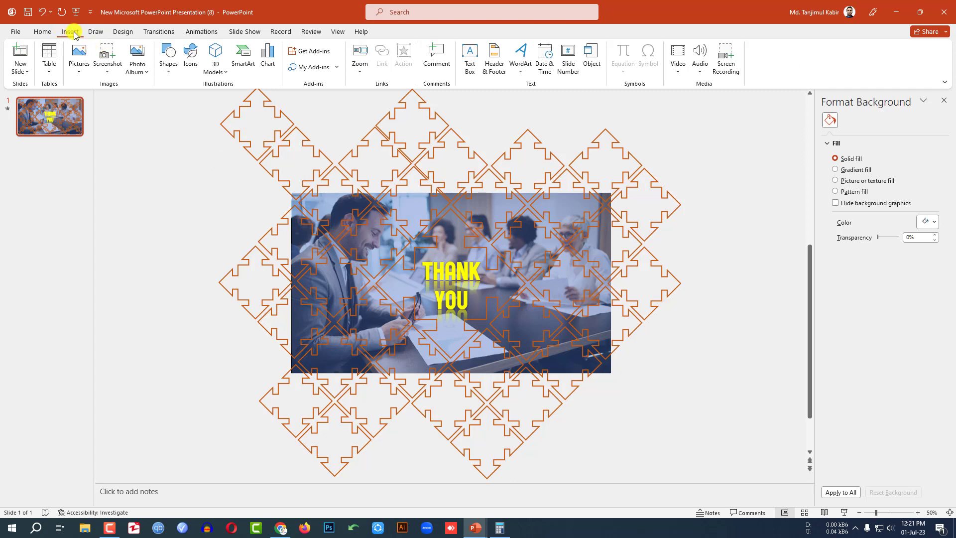
Draw a rounded rectangle over the THANK YOU text and give it no fill
left_click(168, 67)
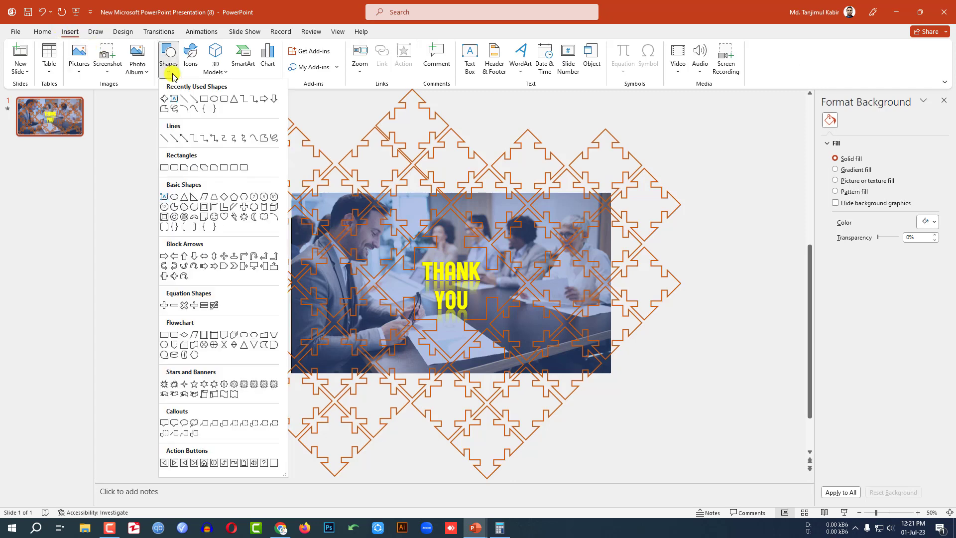
left_click(222, 102)
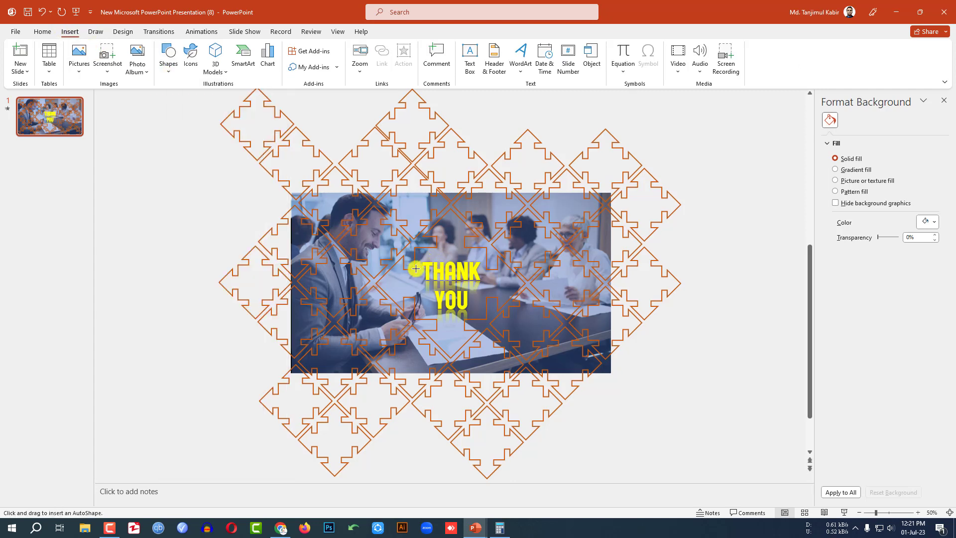
left_click_drag(418, 249, 484, 313)
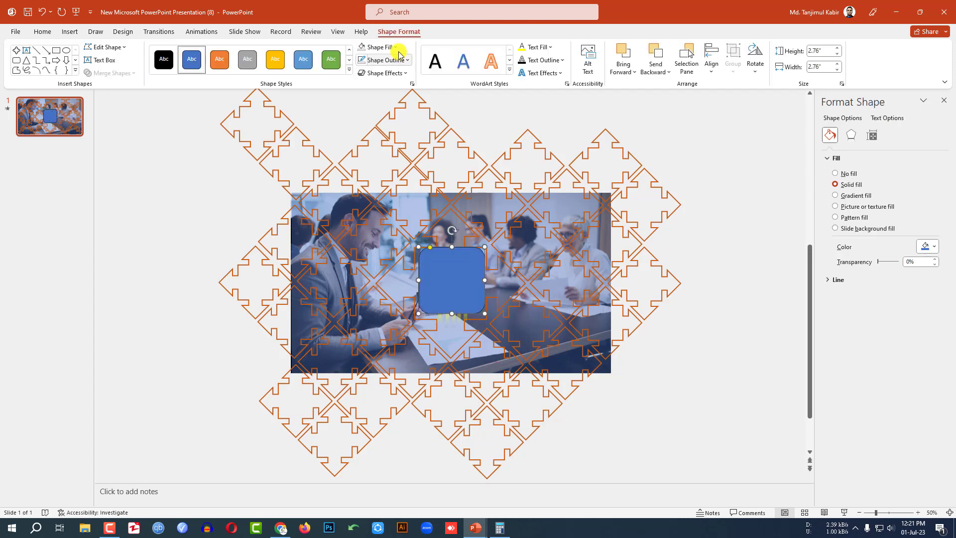
left_click(395, 47)
left_click(375, 156)
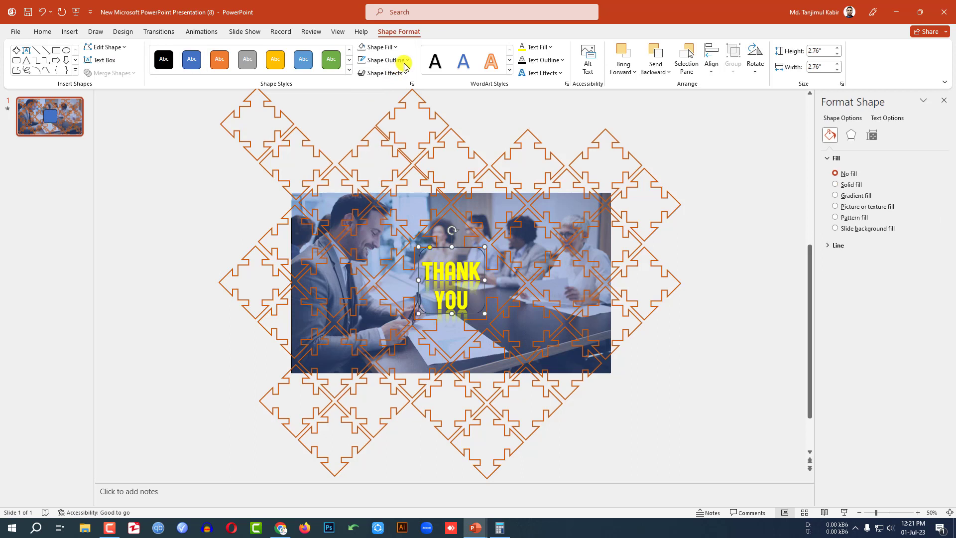
Give the rounded rectangle a white outline with 4½ pt weight
left_click(386, 60)
left_click(361, 85)
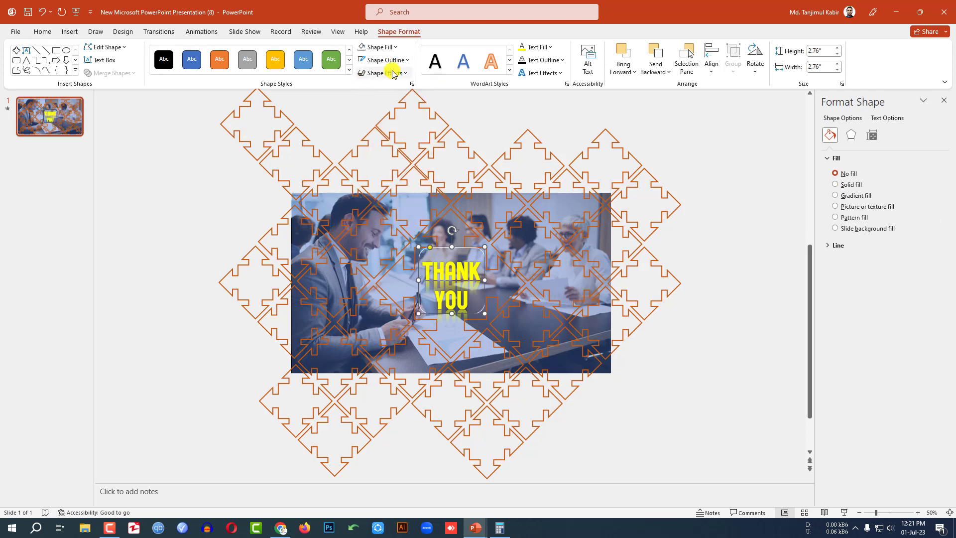
left_click(407, 62)
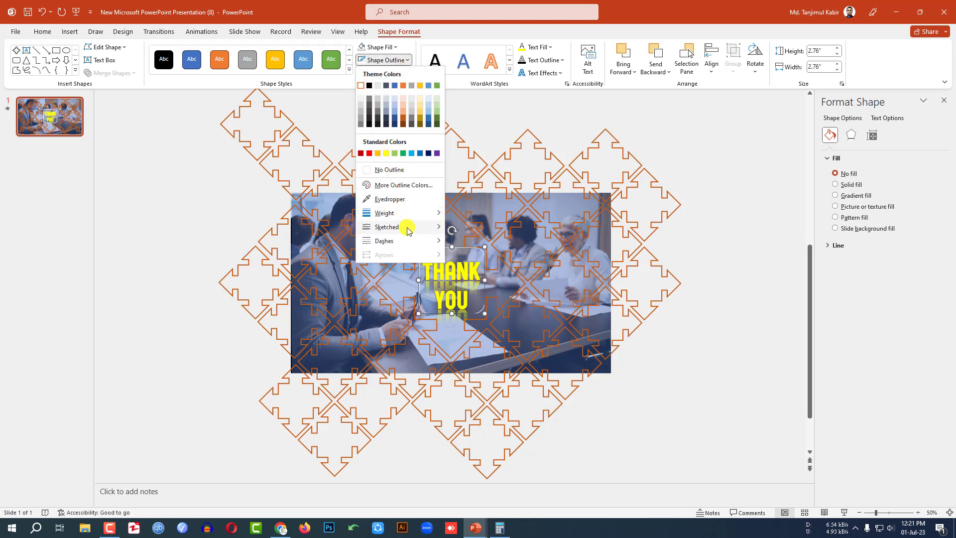
mouse_move(405, 213)
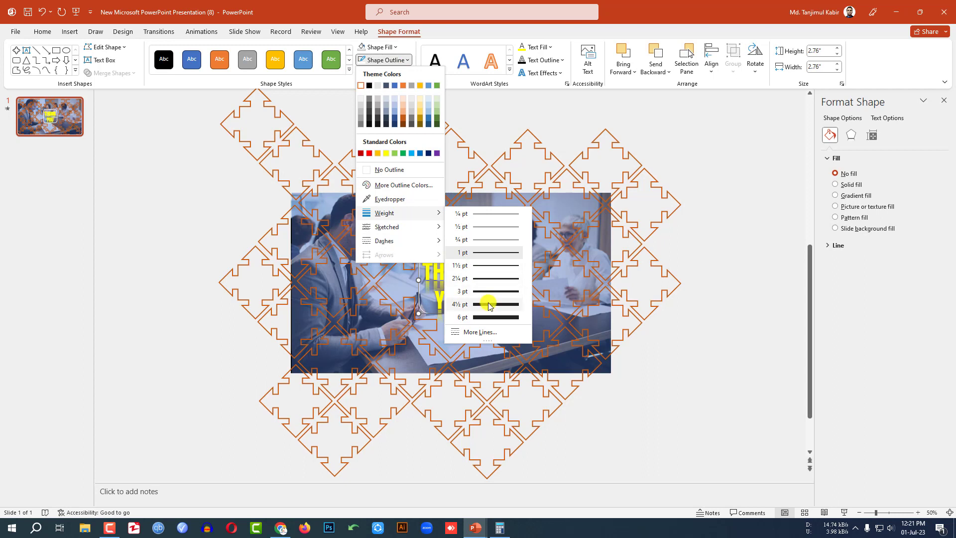
left_click(486, 304)
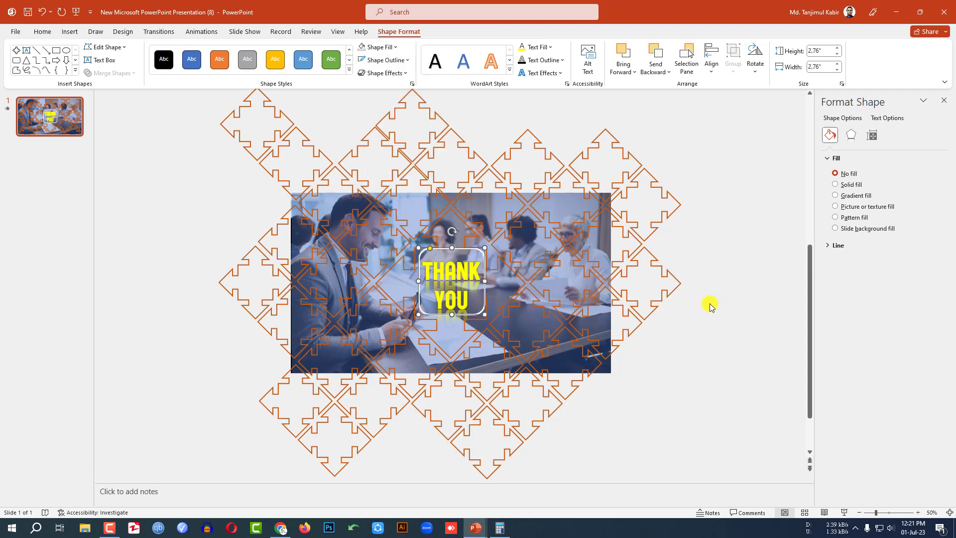
Duplicate the frame with Ctrl+D, enlarge the copy into an outer frame, and select both
key("ctrl+d")
left_click_drag(486, 316, 485, 294)
left_click(484, 290, "shift")
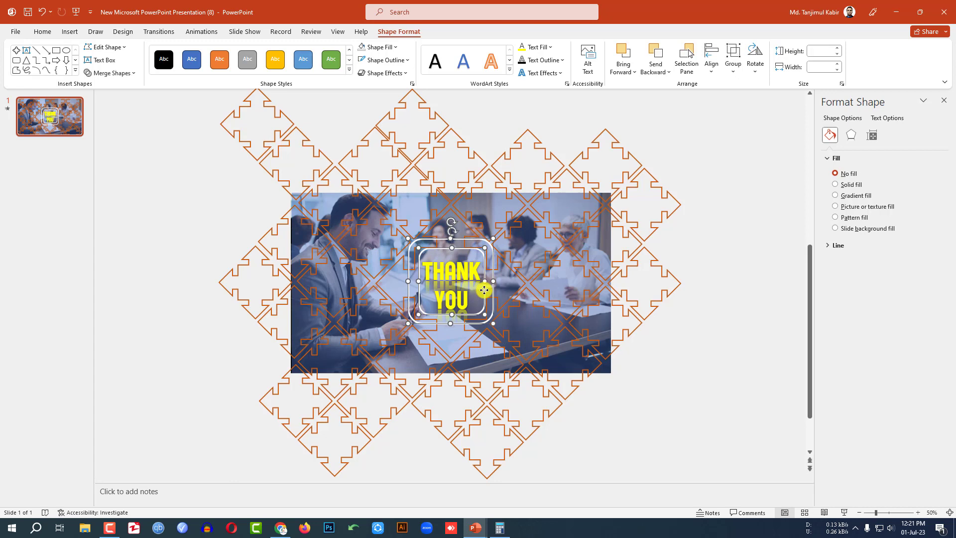
Add a Spin emphasis animation to both frames with a 6-second duration
left_click(208, 33)
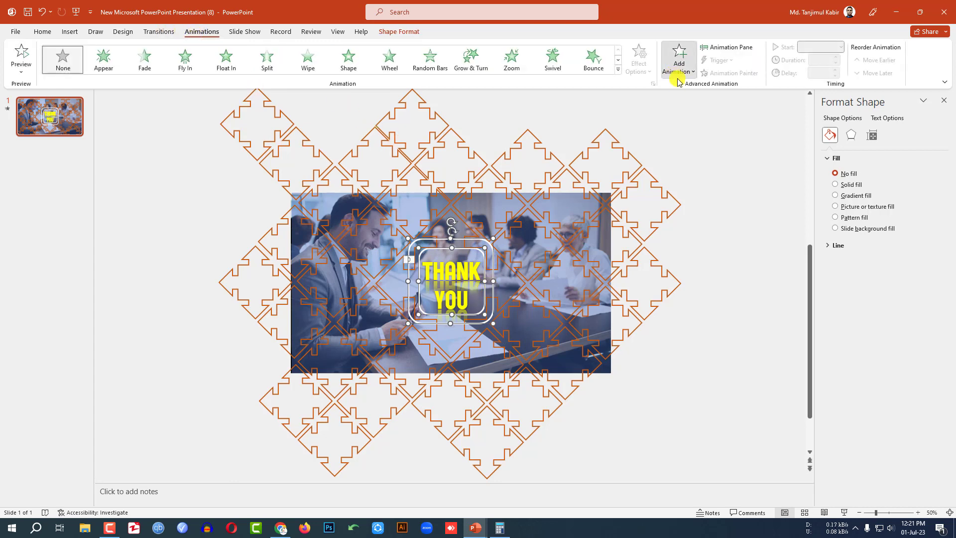
left_click(679, 70)
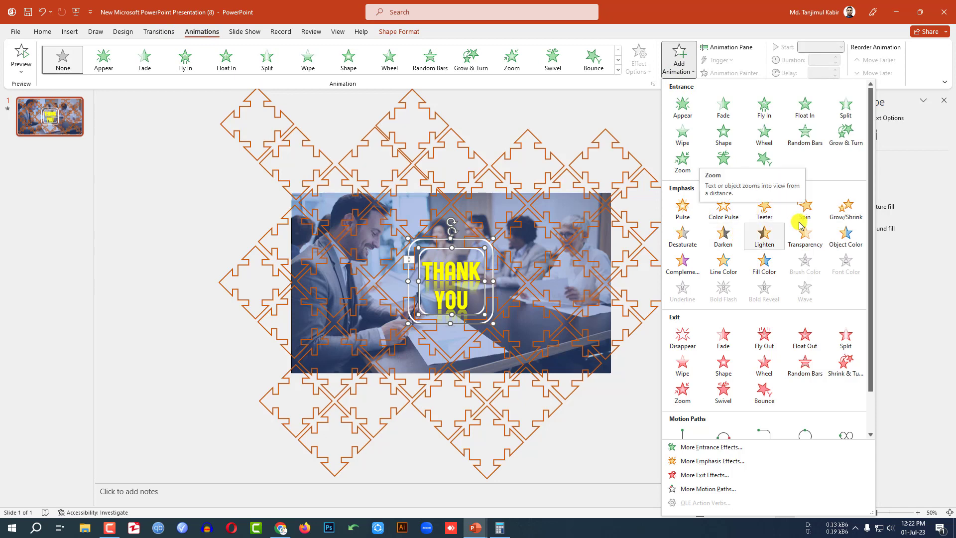
left_click(804, 207)
left_click(828, 61)
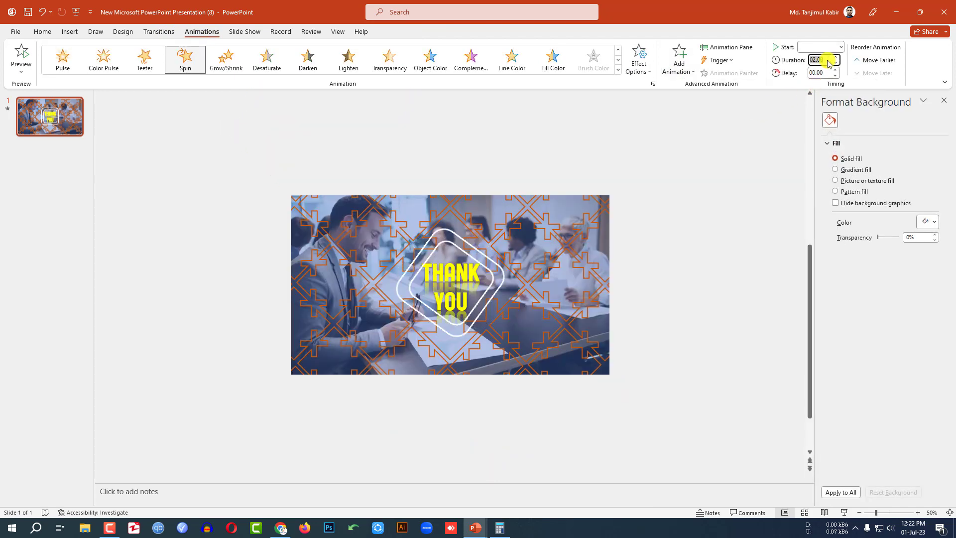
type("6")
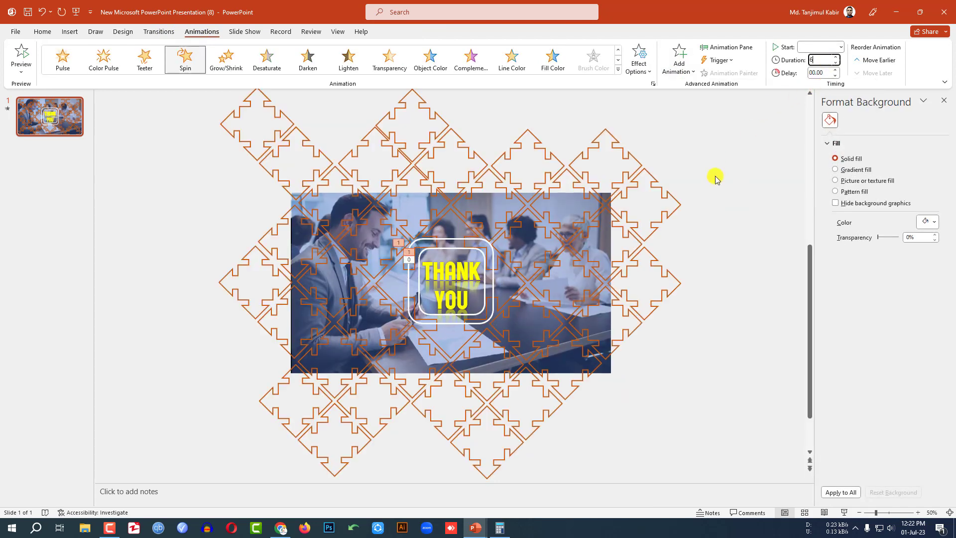
left_click(718, 192)
Make the inner frame spin counterclockwise and lengthen its spin to 7 seconds
left_click(452, 248)
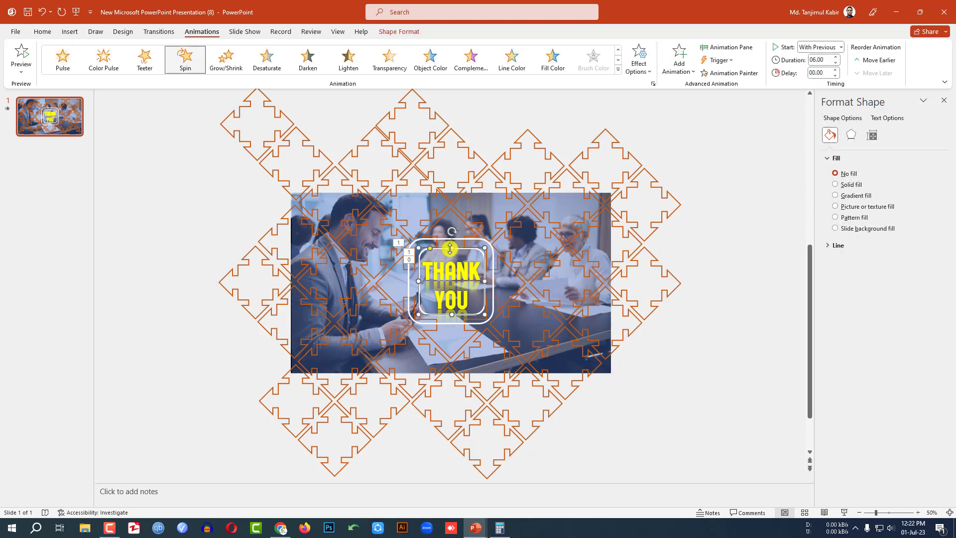
left_click(654, 73)
left_click(658, 132)
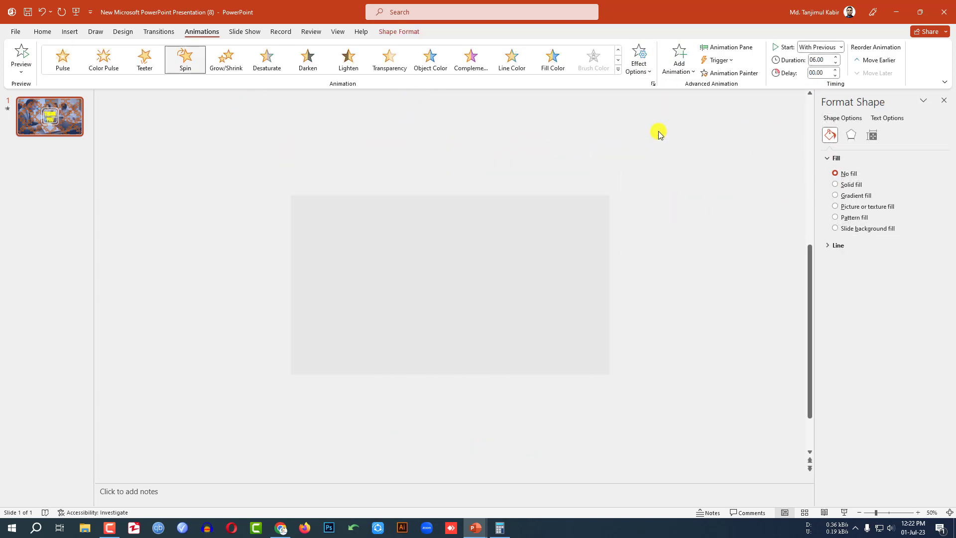
left_click(836, 57)
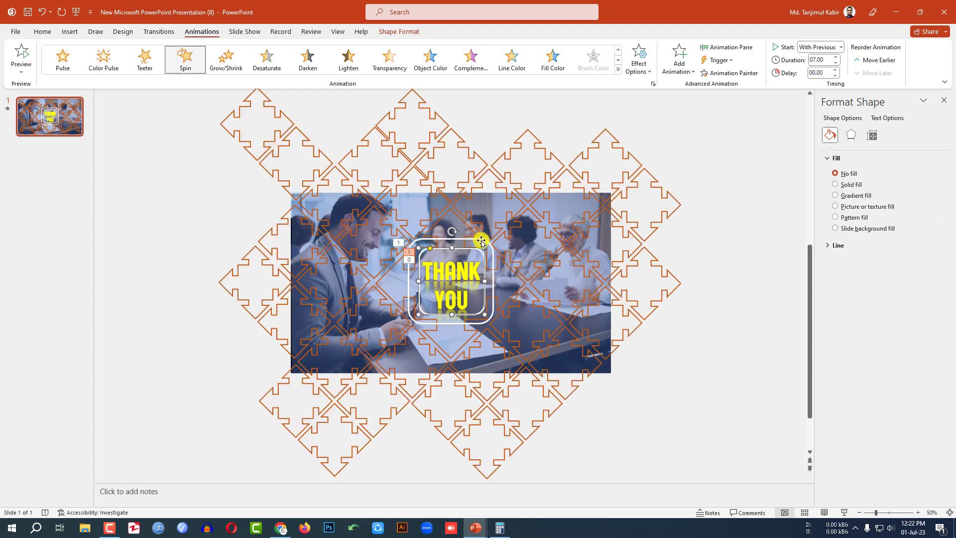
Set the outer frame's spin to start With Previous
left_click(478, 238)
left_click(841, 47)
left_click(823, 72)
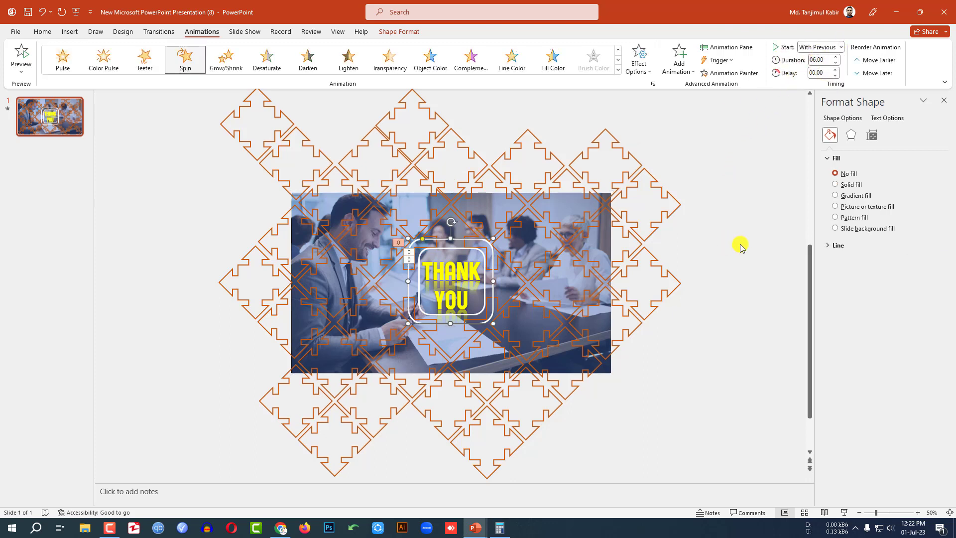
Select all three animations in the Animation Pane and set Repeat to Until End of Slide
left_click(725, 46)
left_click(879, 133)
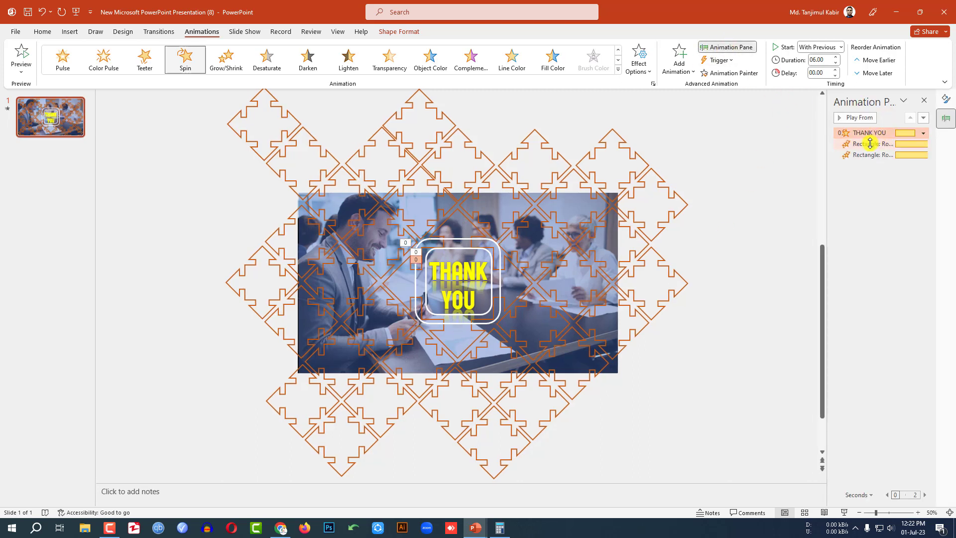
left_click(867, 154, "shift")
right_click(867, 154)
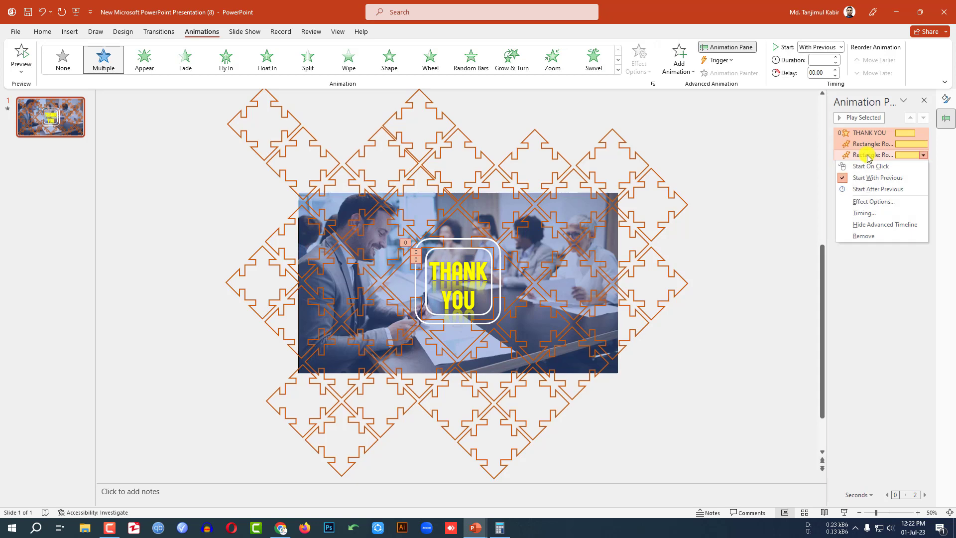
left_click(871, 200)
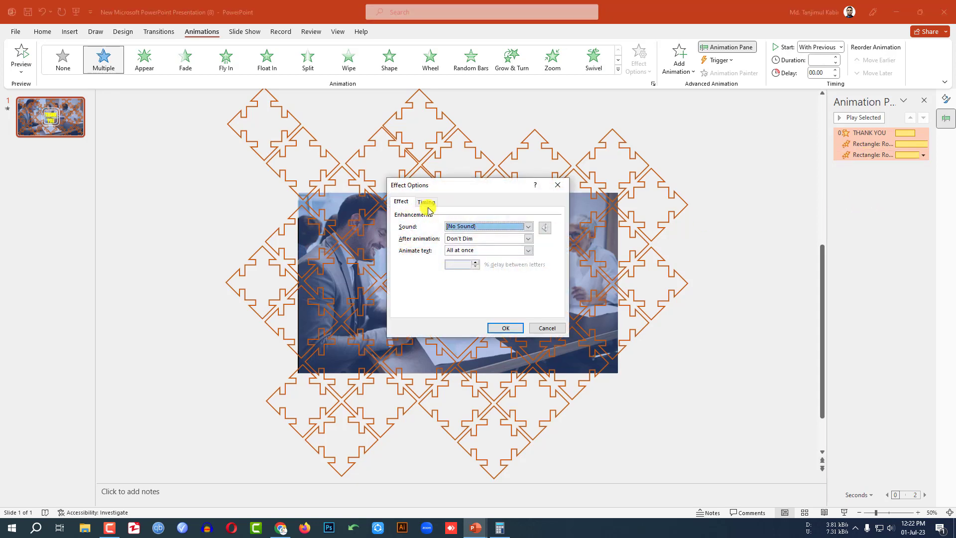
left_click(428, 203)
left_click(504, 252)
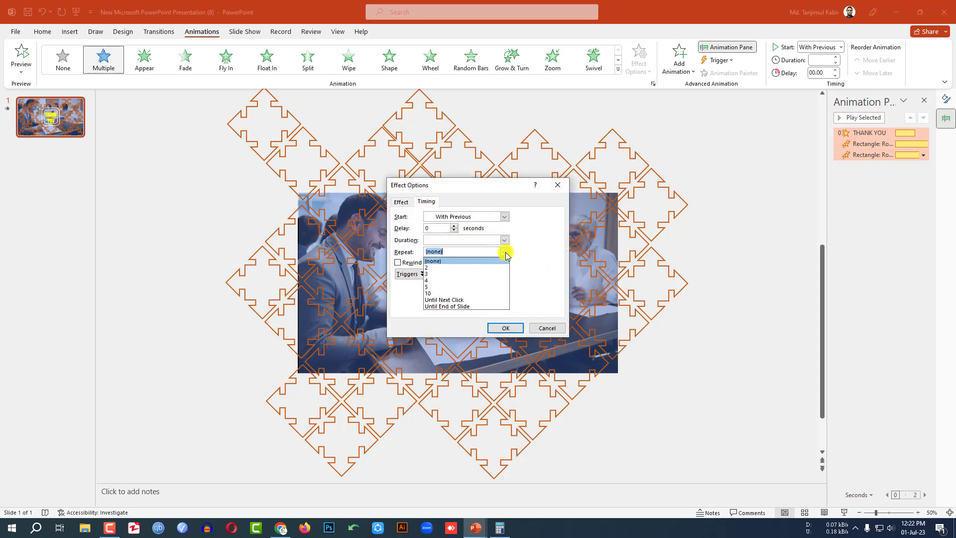
left_click(441, 306)
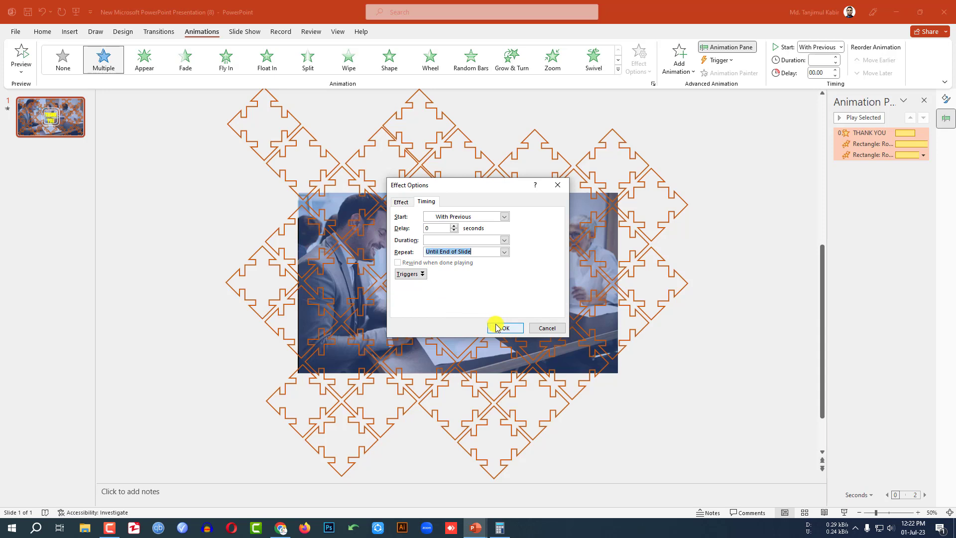
left_click(495, 327)
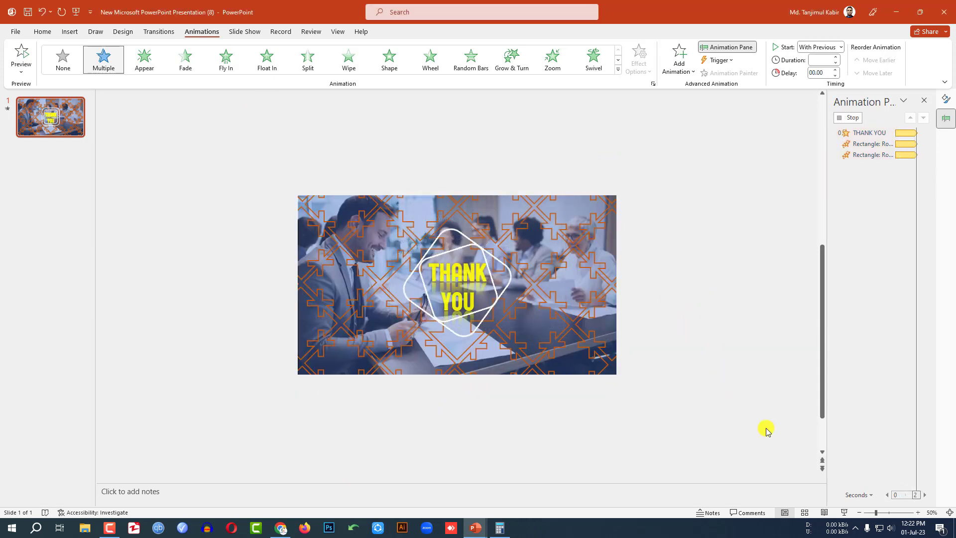